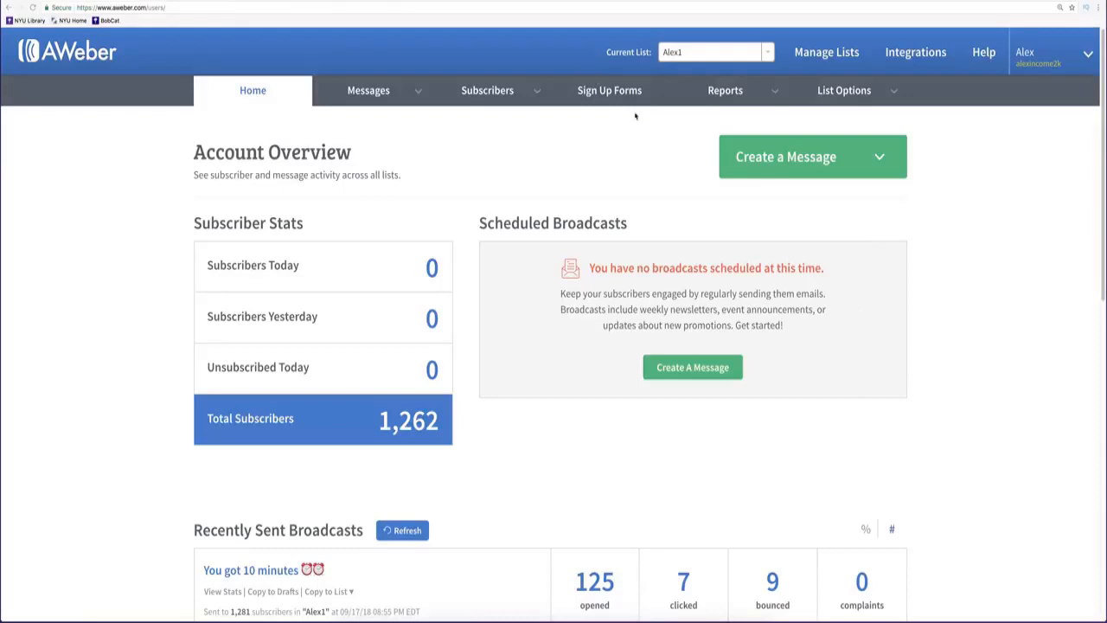
# Start creating a new sign-up form from the Sign Up Forms list.
pyautogui.scroll(-1, 555, 418)
pyautogui.scroll(-2, 555, 417)
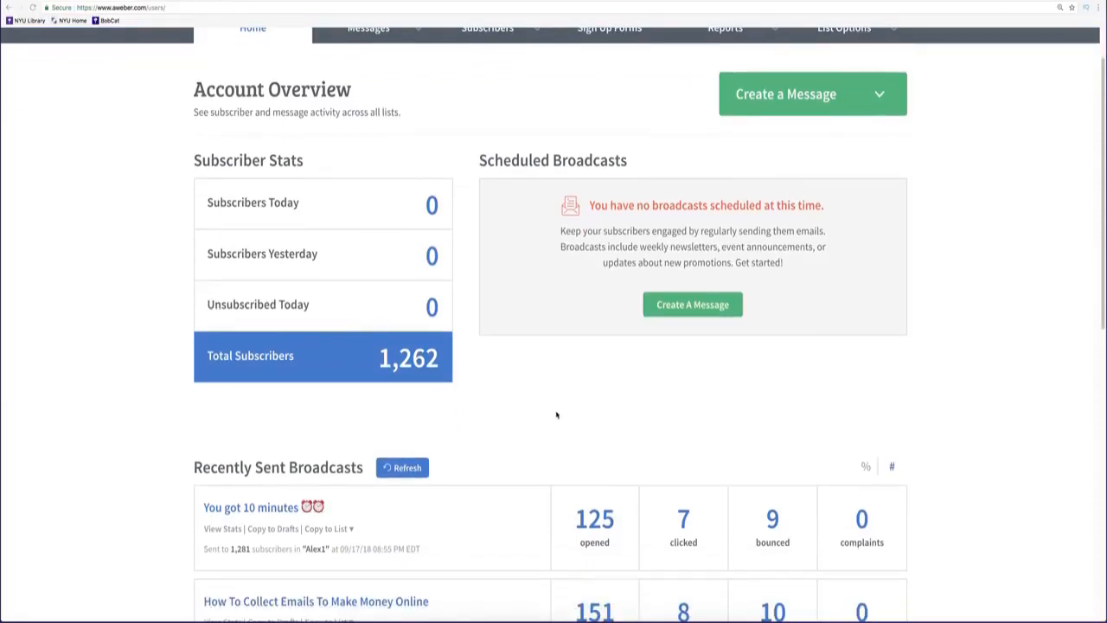
pyautogui.scroll(3, 558, 425)
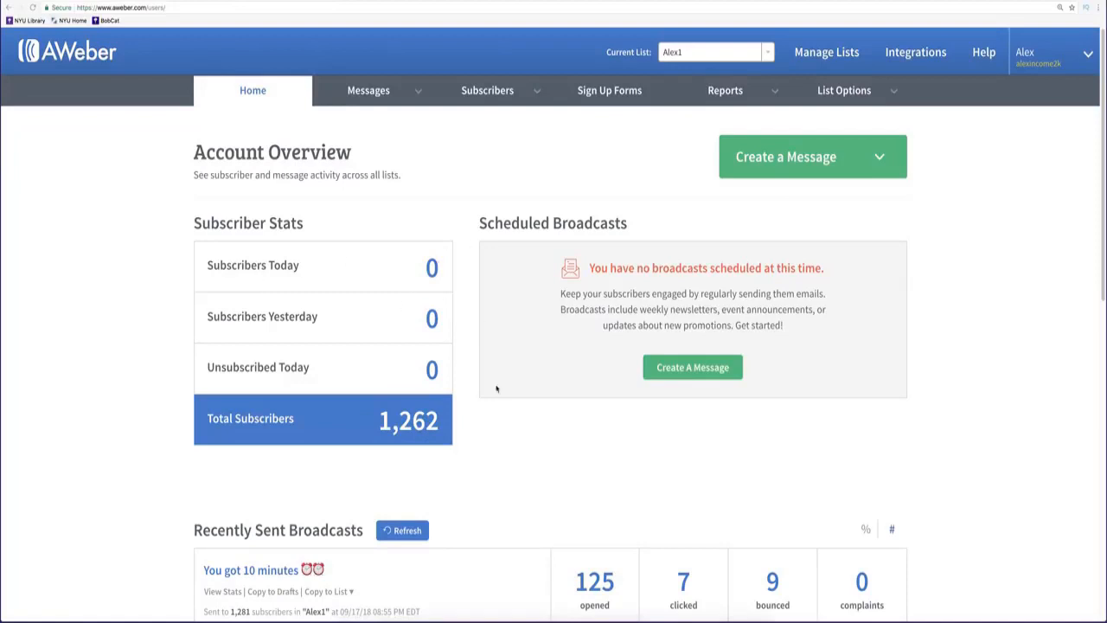
pyautogui.scroll(-2, 458, 452)
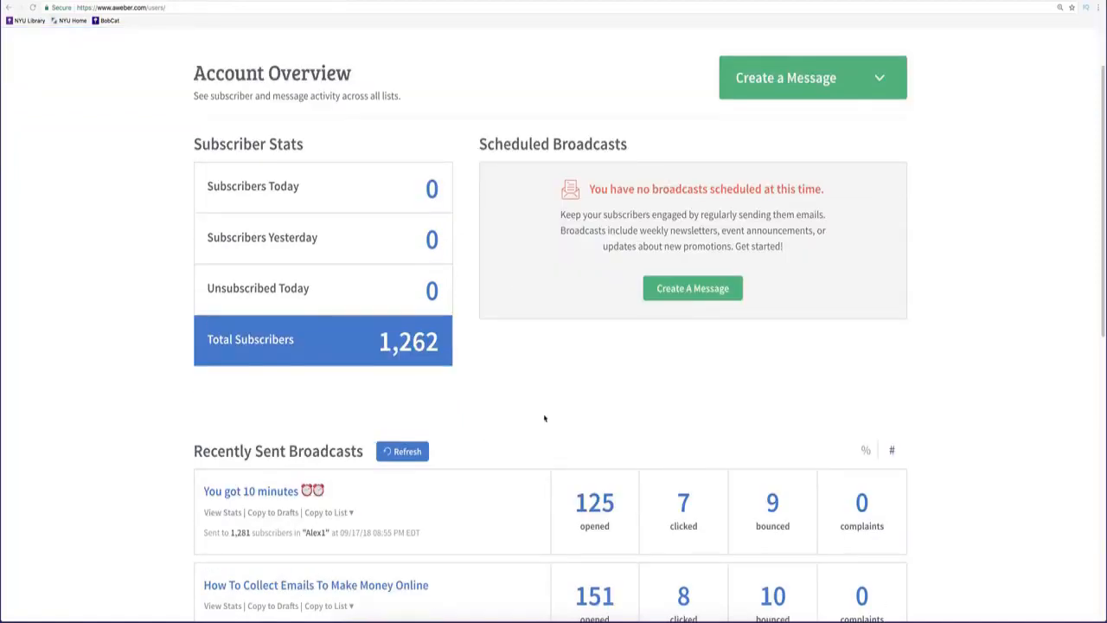
pyautogui.scroll(-2, 545, 419)
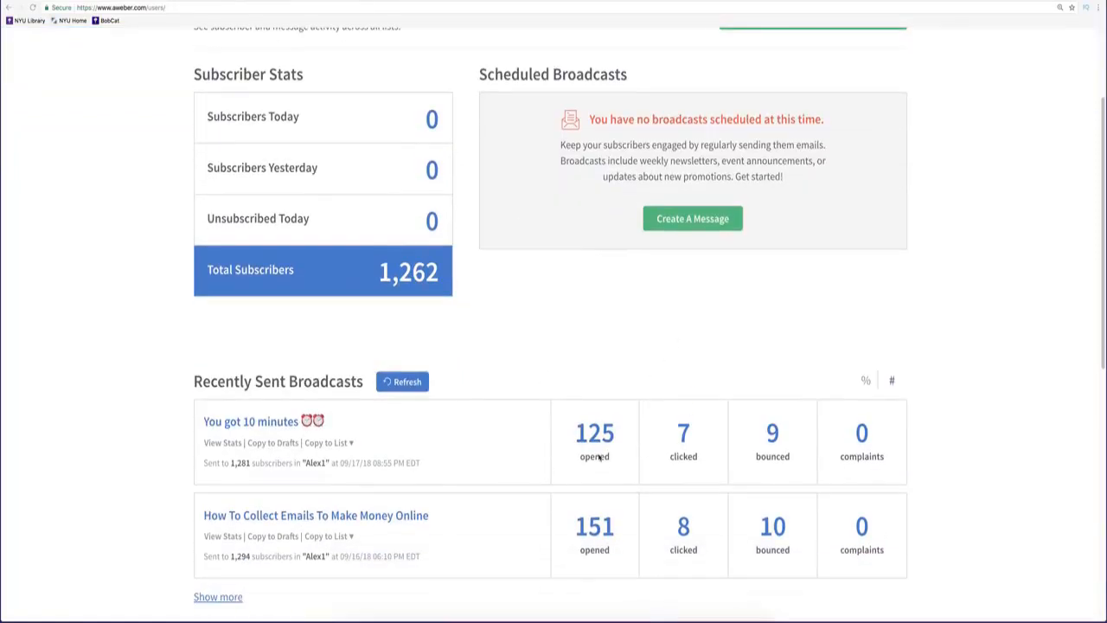
pyautogui.scroll(1, 575, 374)
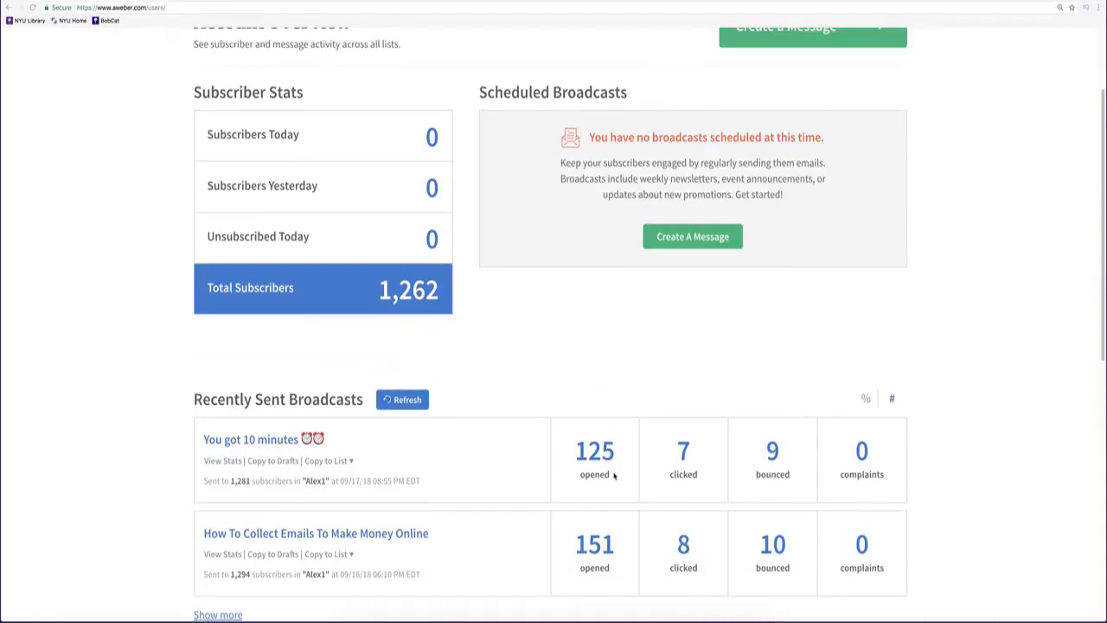
pyautogui.scroll(1, 614, 472)
pyautogui.scroll(-1, 596, 469)
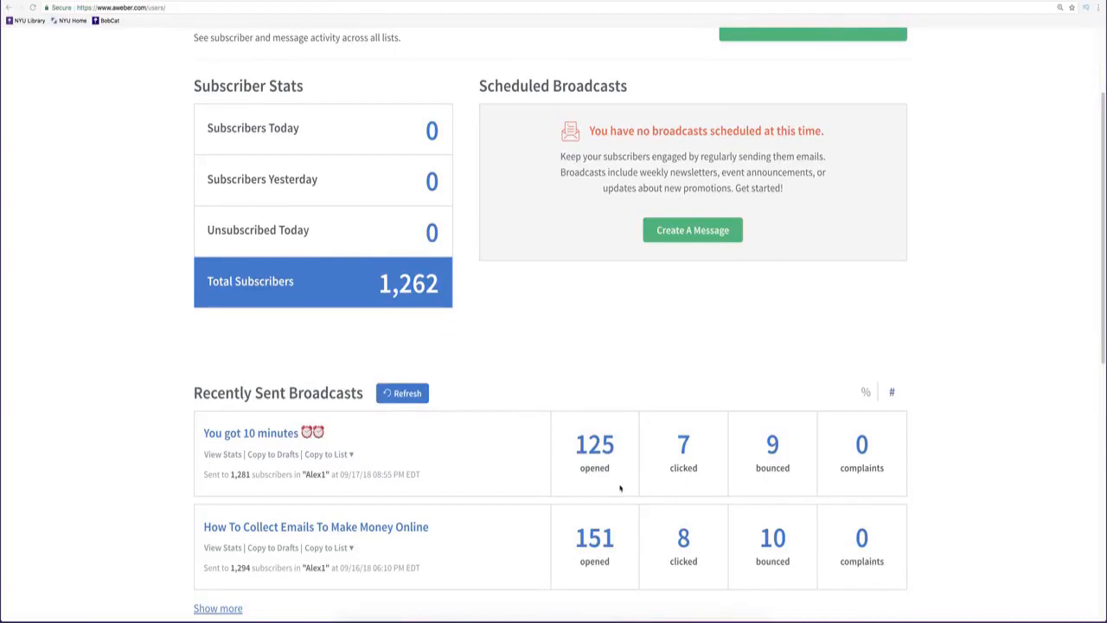
pyautogui.scroll(5, 667, 482)
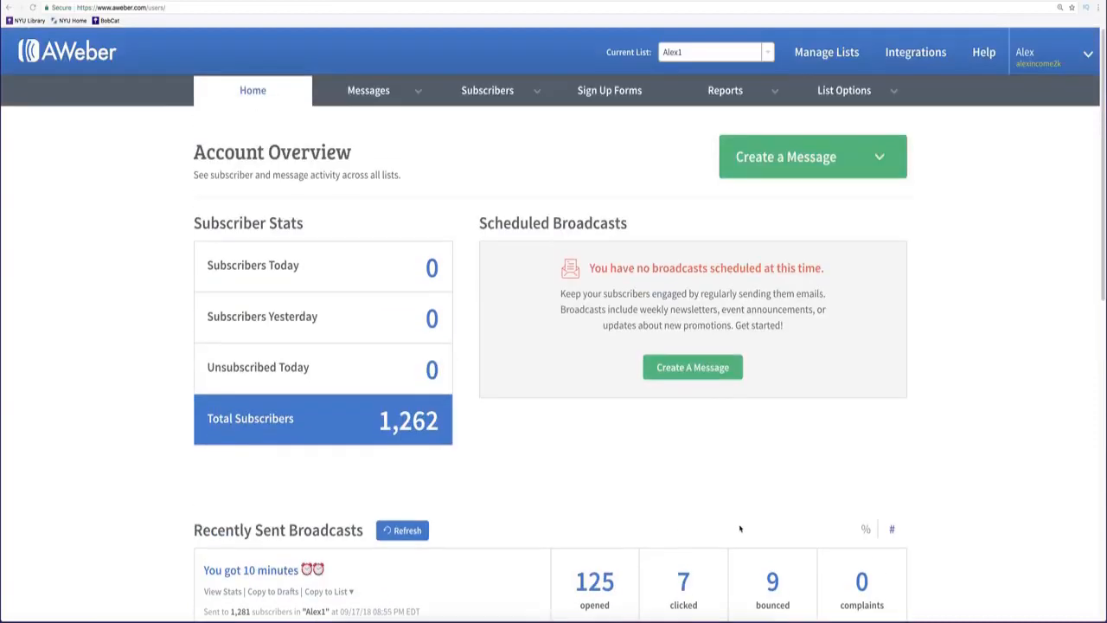
pyautogui.click(606, 91)
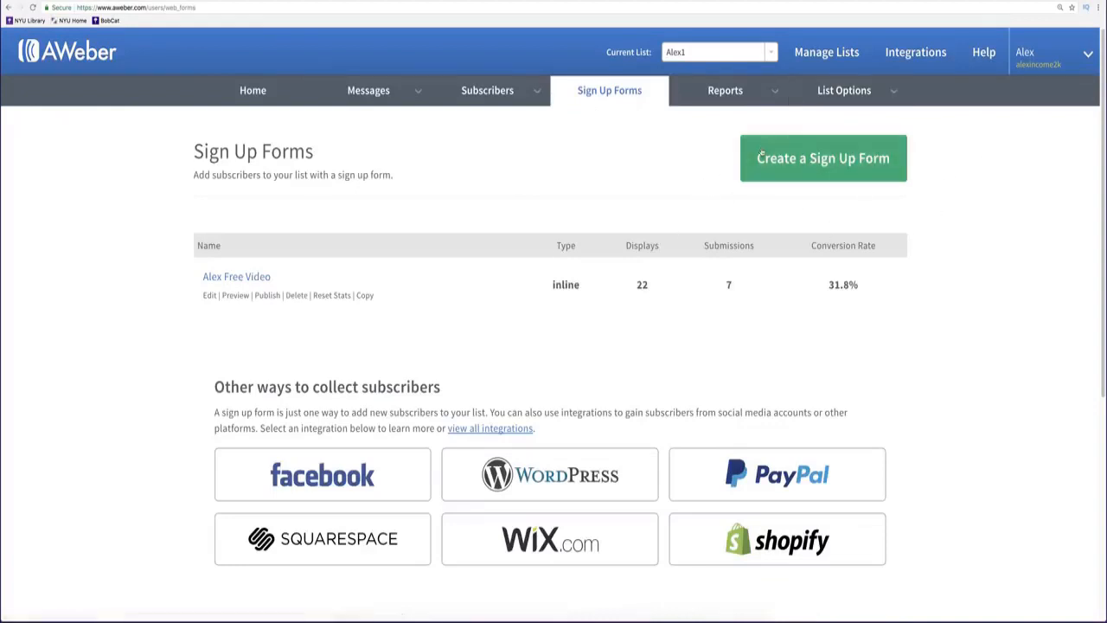
pyautogui.click(782, 169)
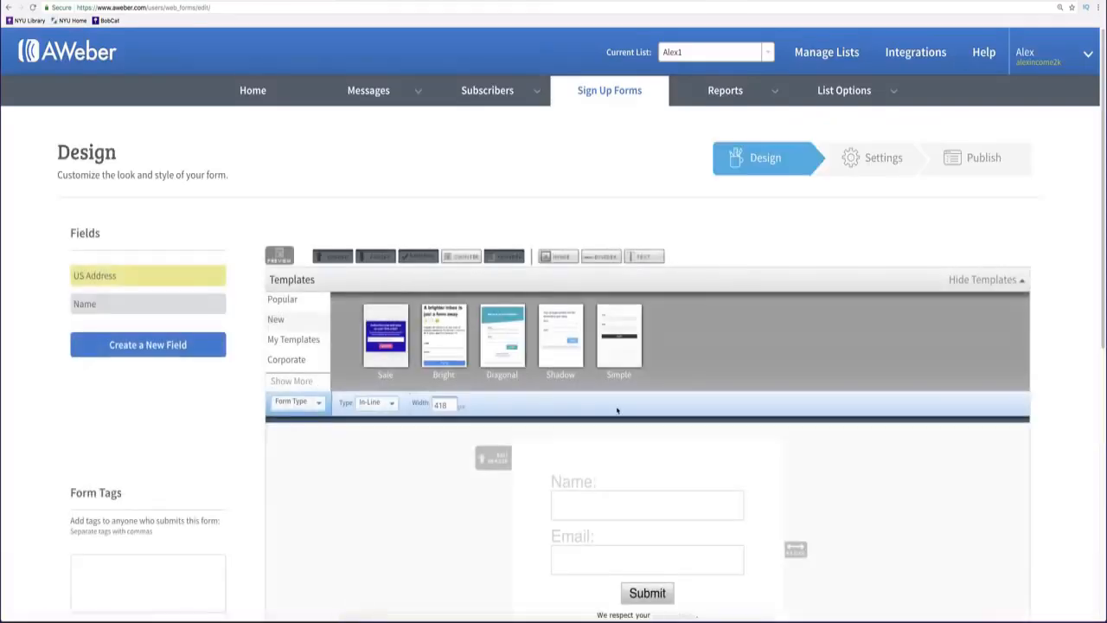
pyautogui.hotkey('ctrl', '+')
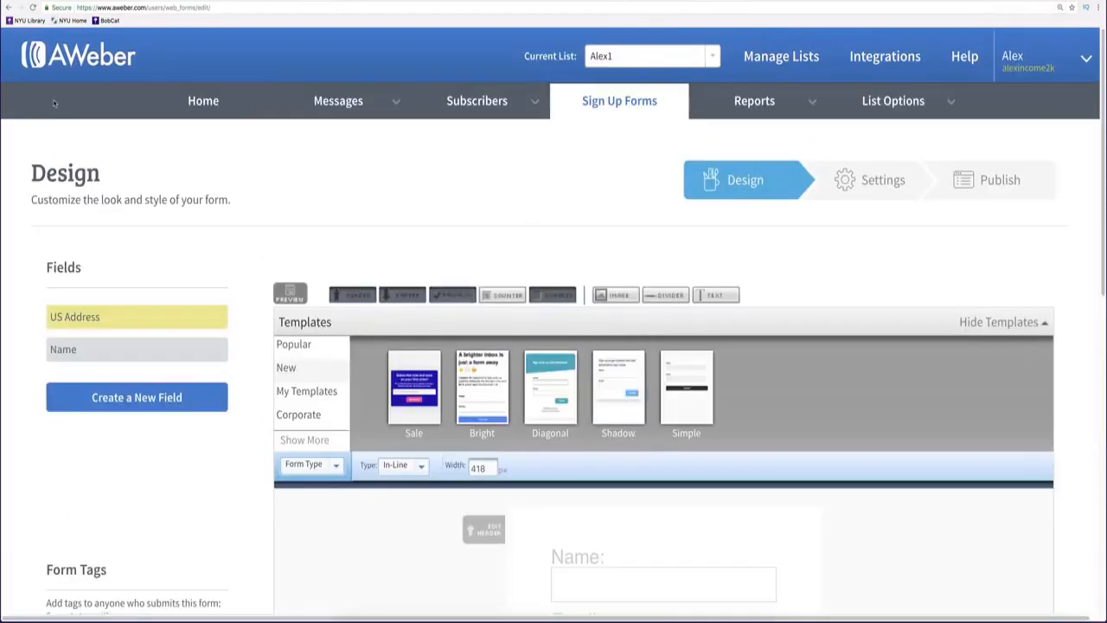
pyautogui.scroll(-1, 594, 222)
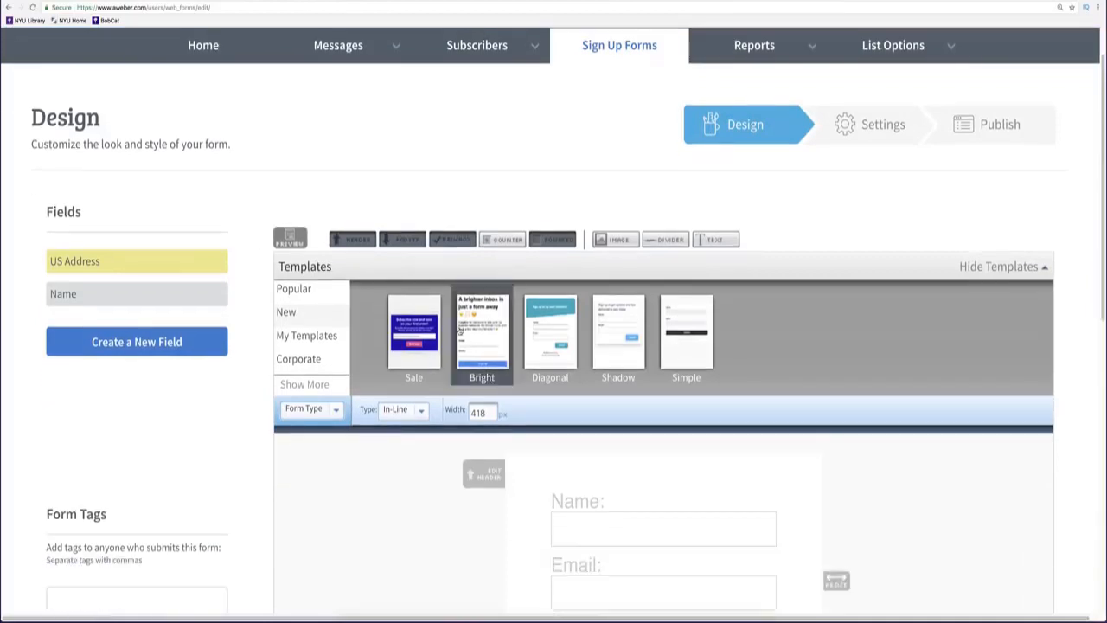
# Browse the Generic category templates, previewing Streamline Pro along the way.
pyautogui.click(304, 384)
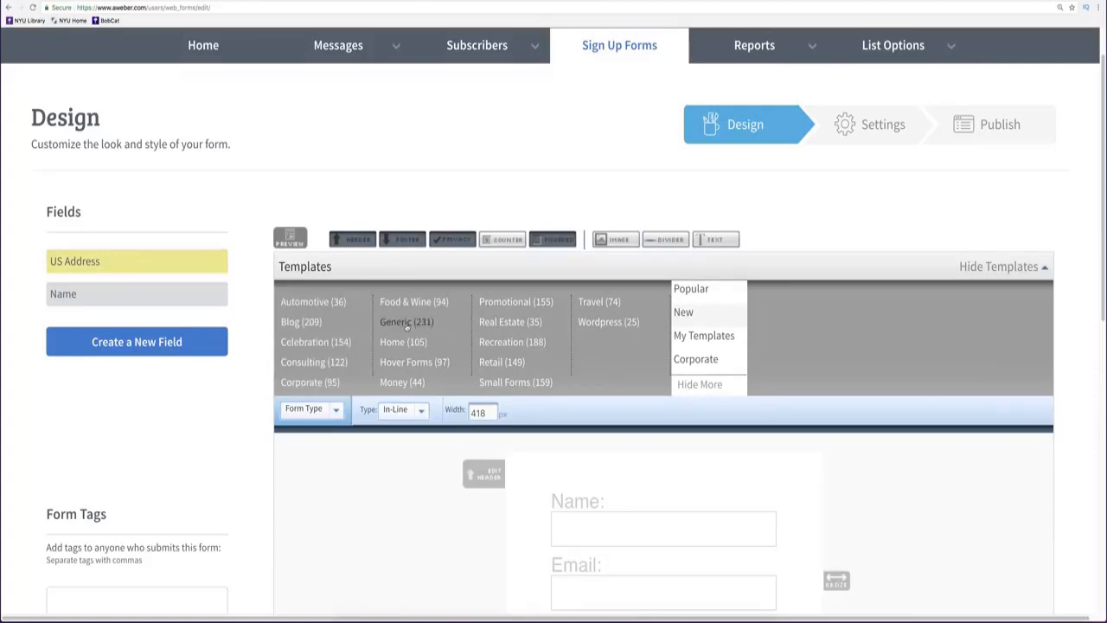
pyautogui.click(407, 327)
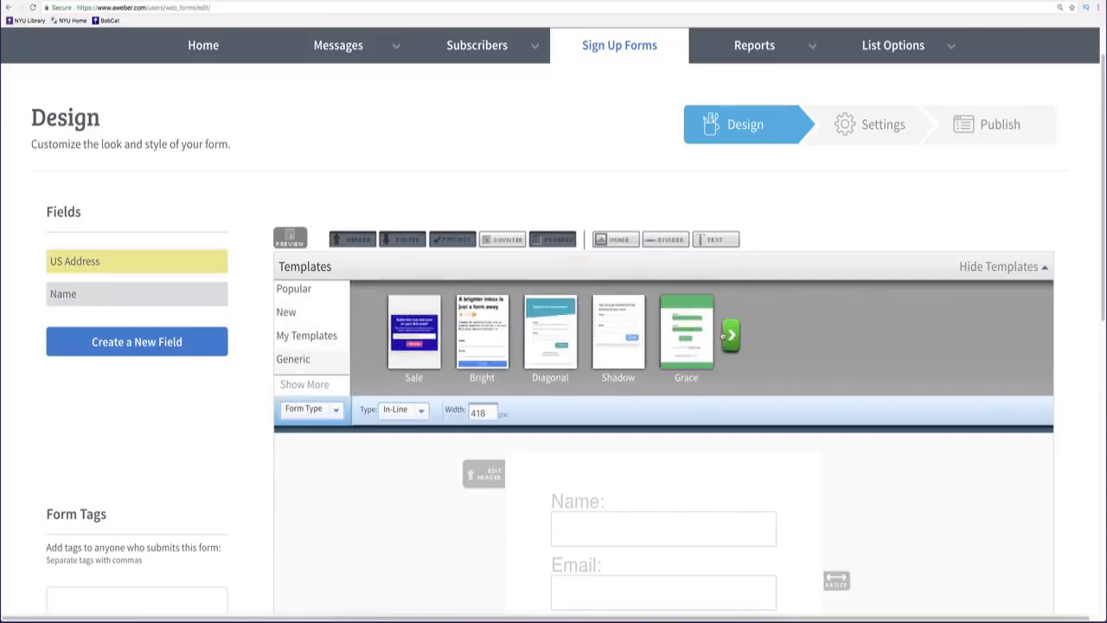
pyautogui.click(731, 335)
pyautogui.click(730, 335)
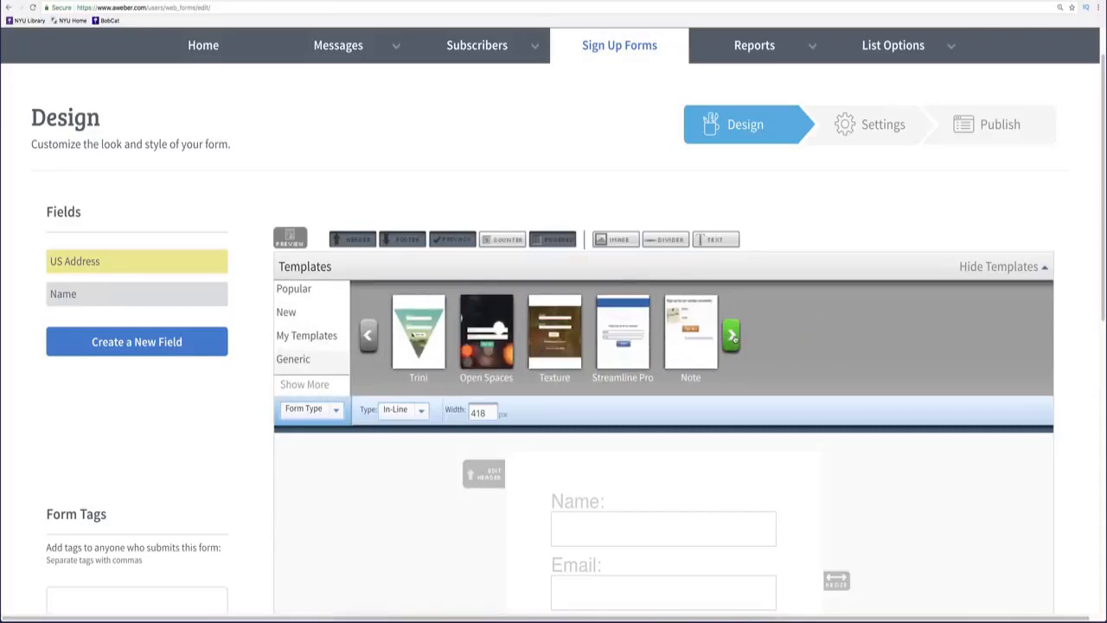
pyautogui.click(631, 342)
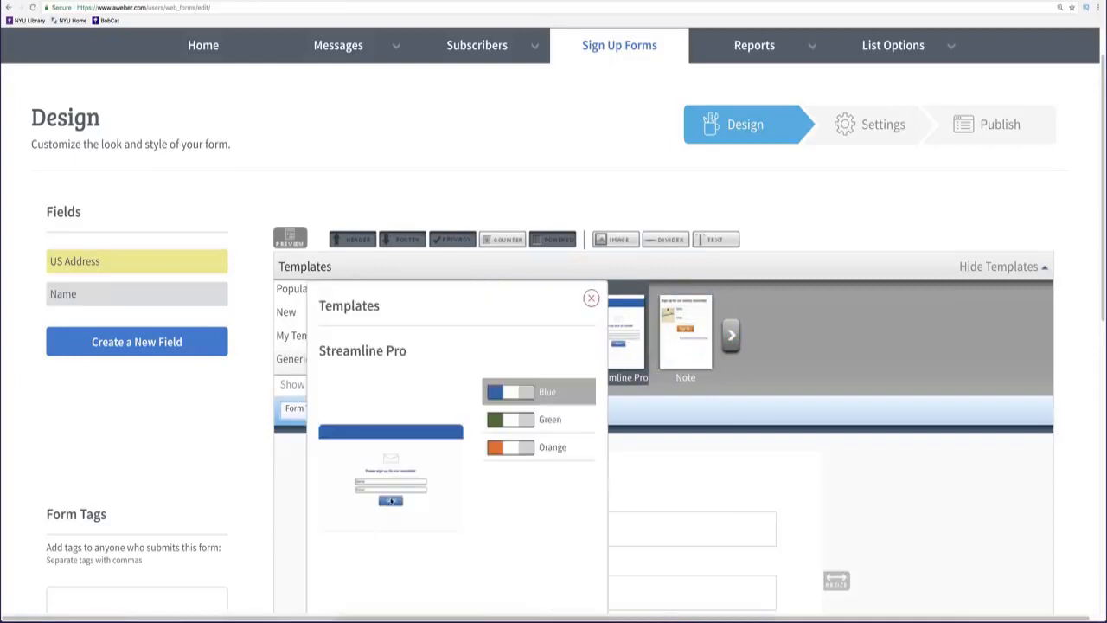
pyautogui.click(590, 299)
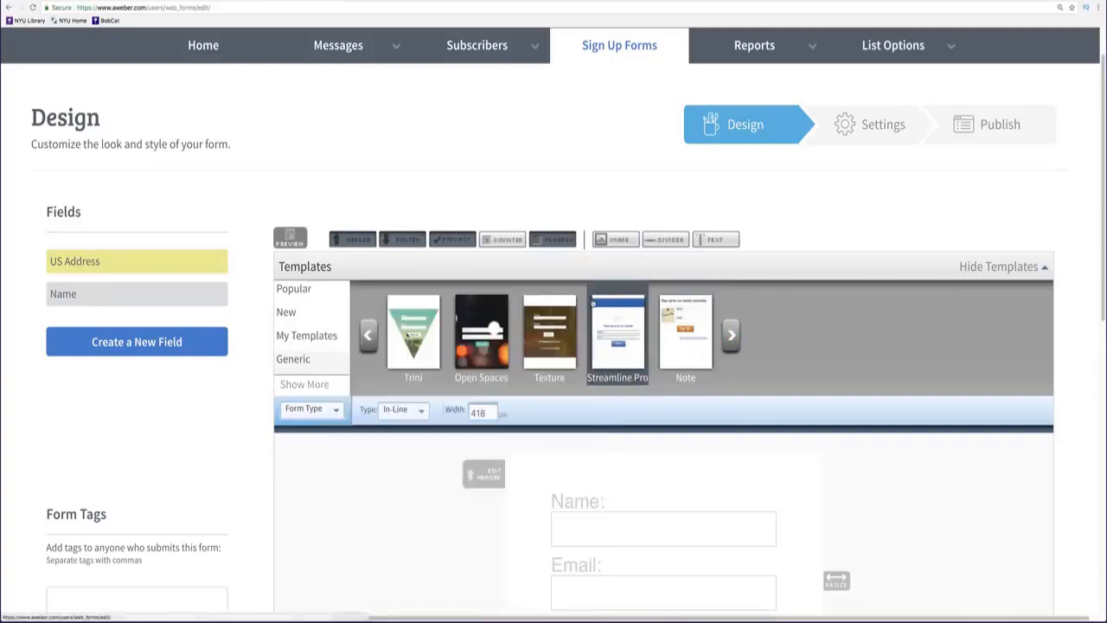
pyautogui.click(368, 336)
pyautogui.click(368, 335)
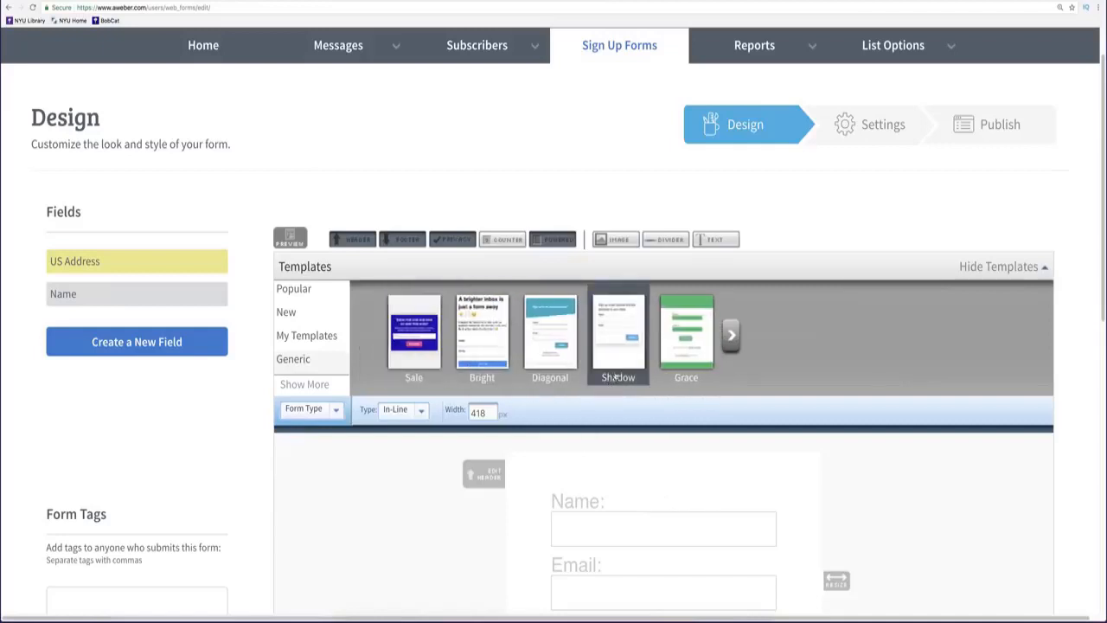
# Compare Shadow with Diagonal, then load the Diagonal template into the form.
pyautogui.click(615, 335)
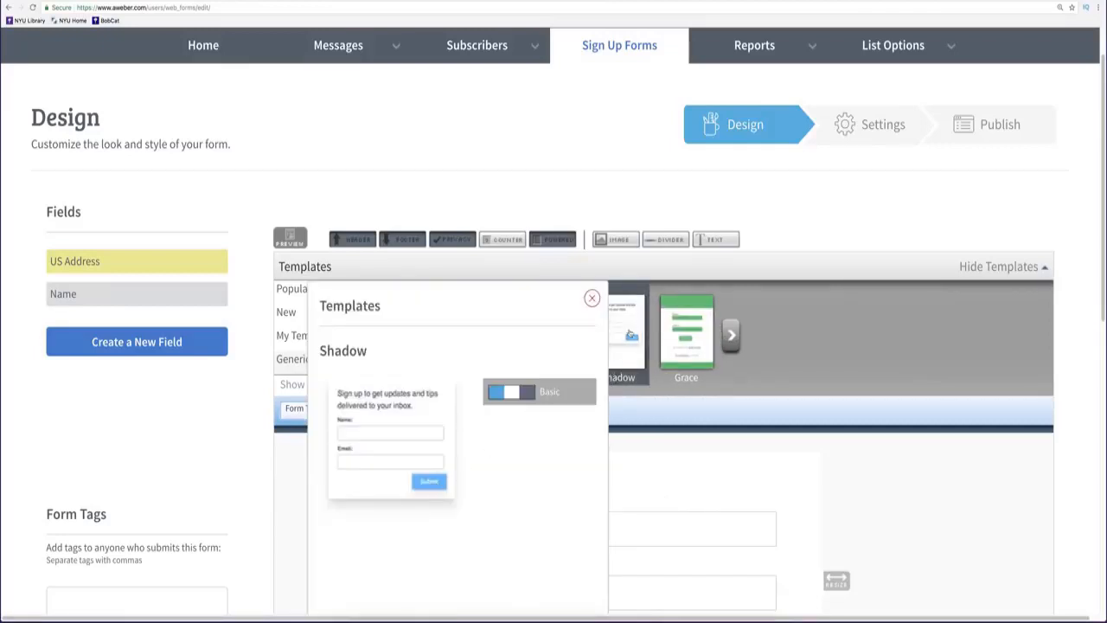
pyautogui.scroll(-2, 682, 64)
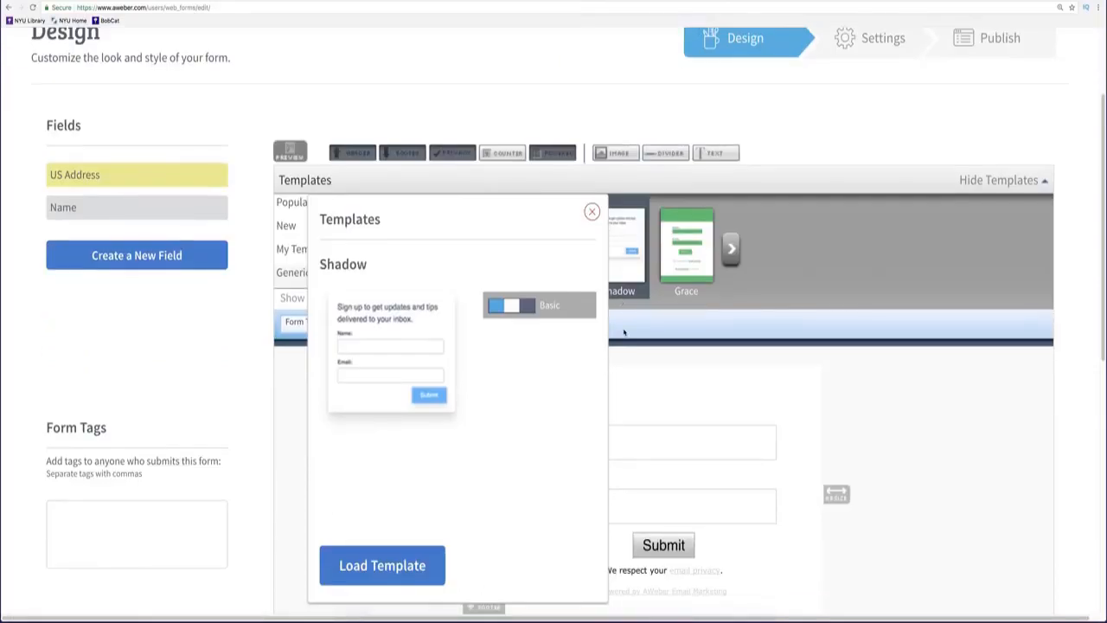
pyautogui.hotkey('ctrl', '-')
pyautogui.hotkey('ctrl', '-')
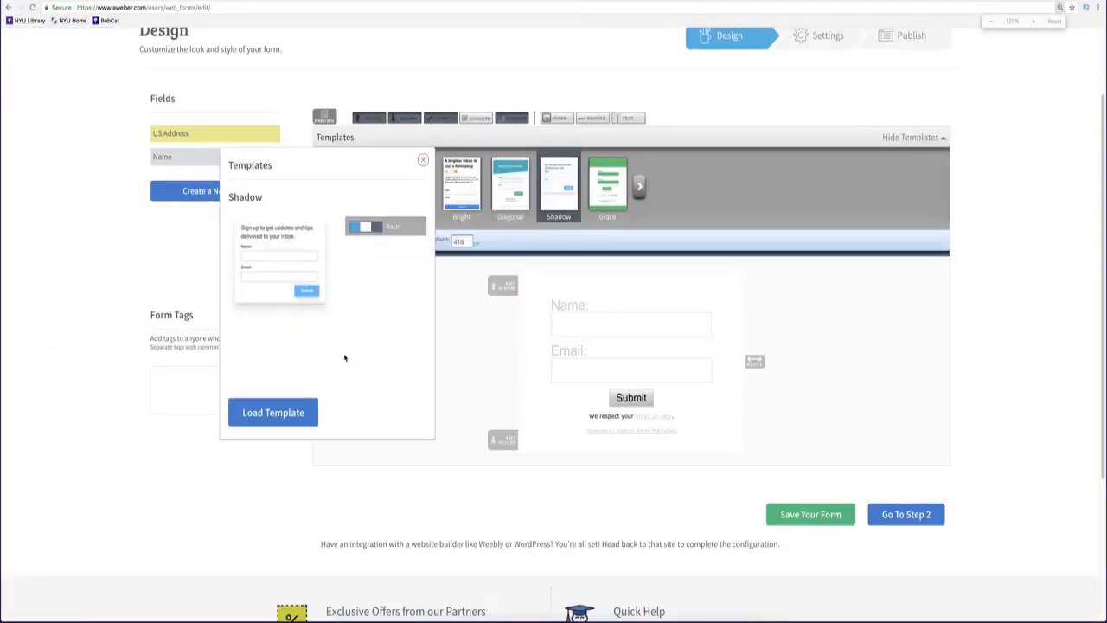
pyautogui.click(508, 195)
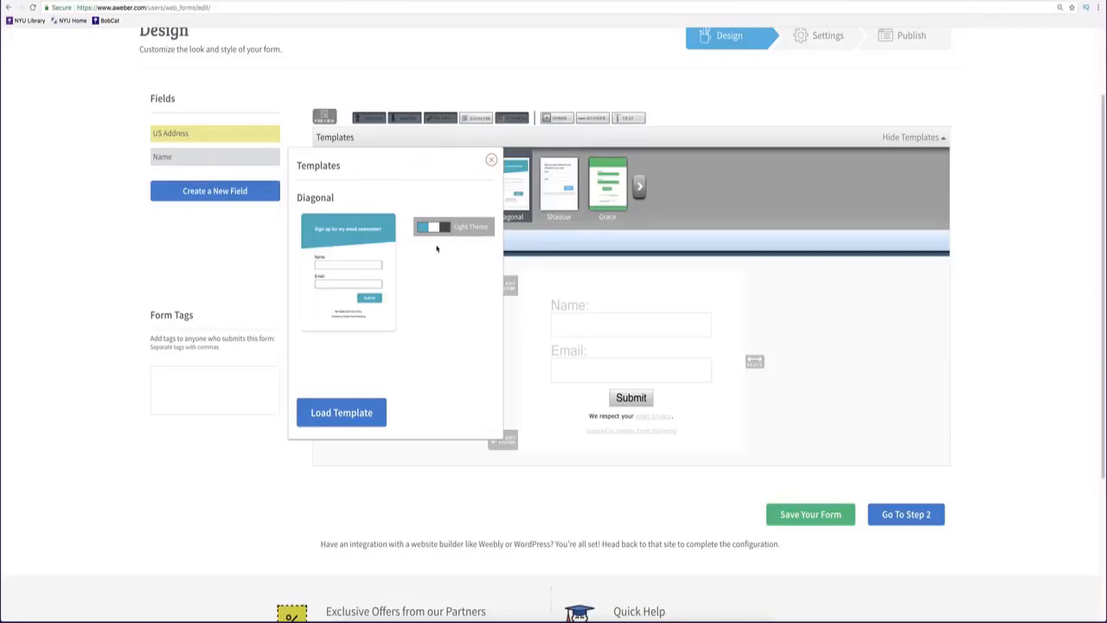
pyautogui.click(366, 413)
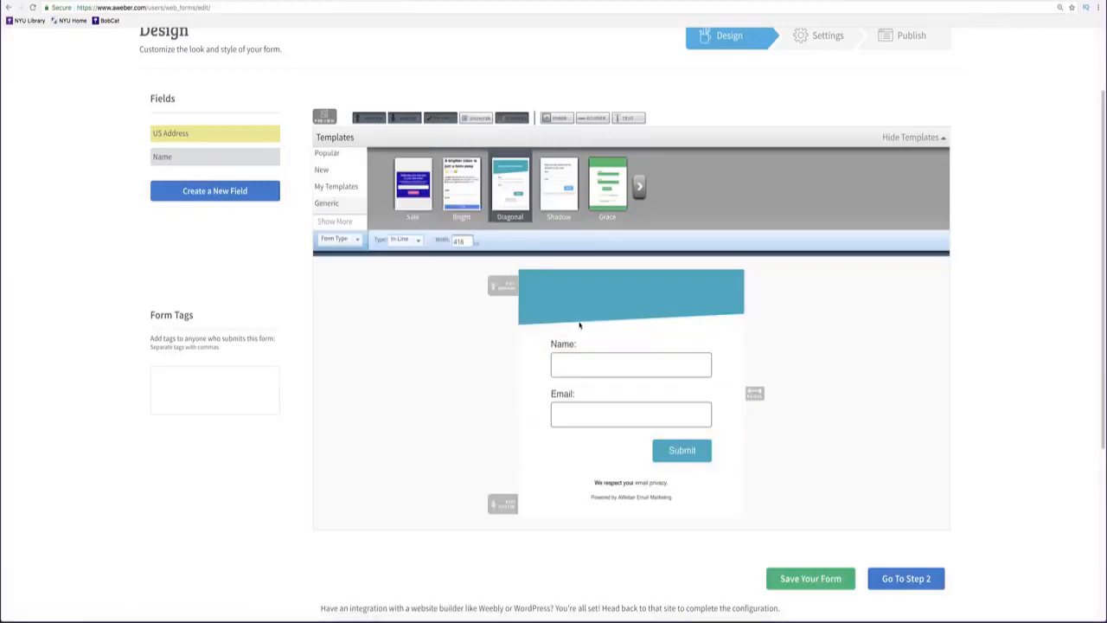
# Delete the form's existing header block and add a new header.
pyautogui.click(562, 301)
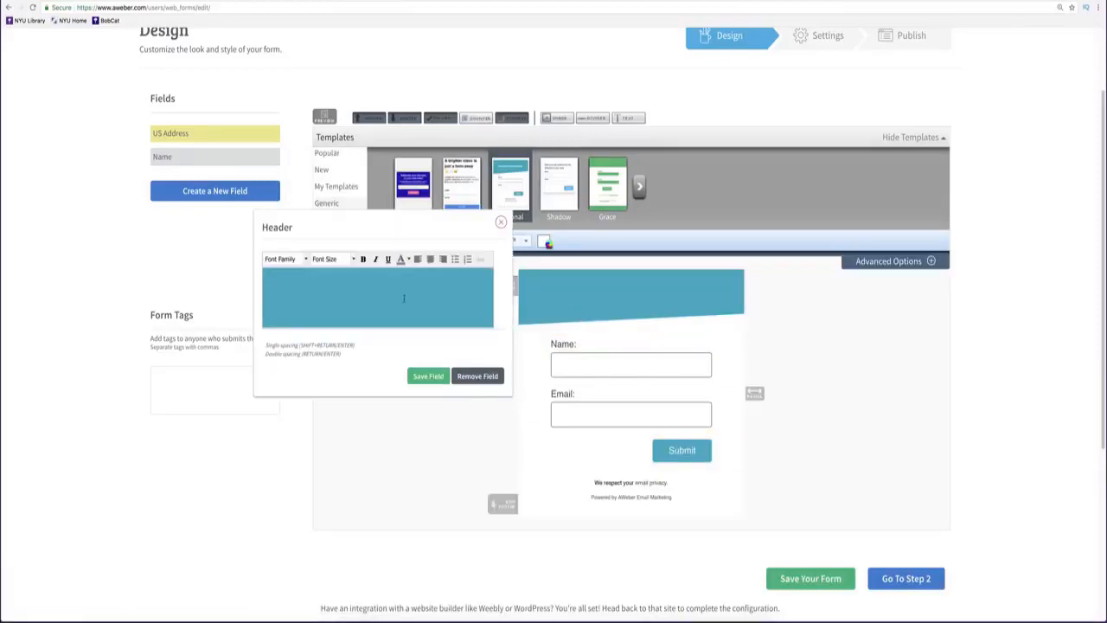
pyautogui.click(499, 224)
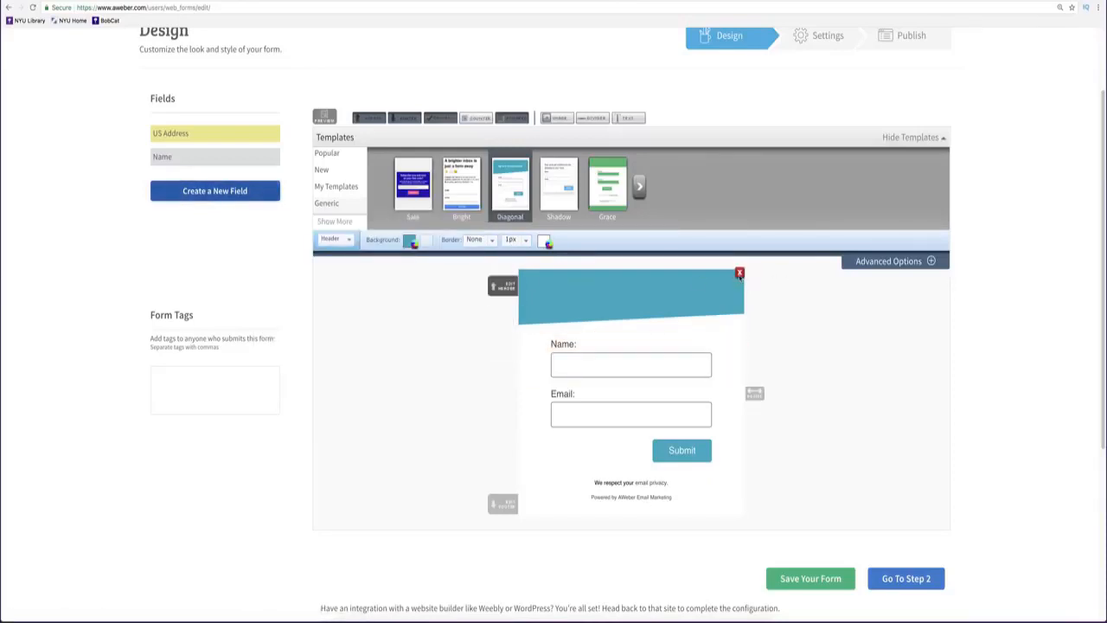
pyautogui.click(740, 279)
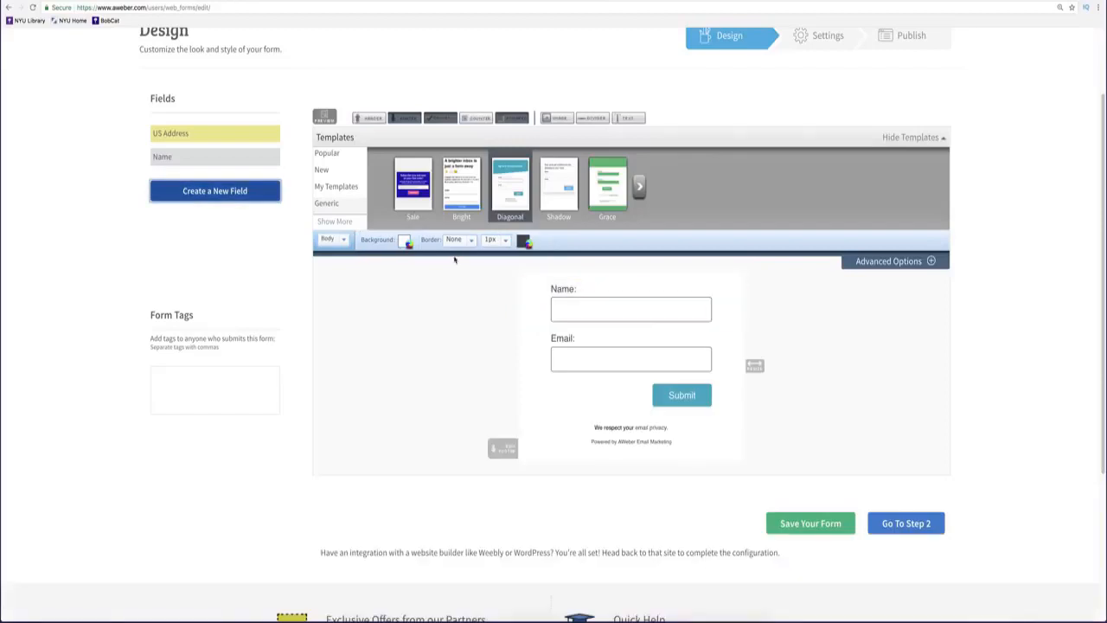
pyautogui.click(374, 120)
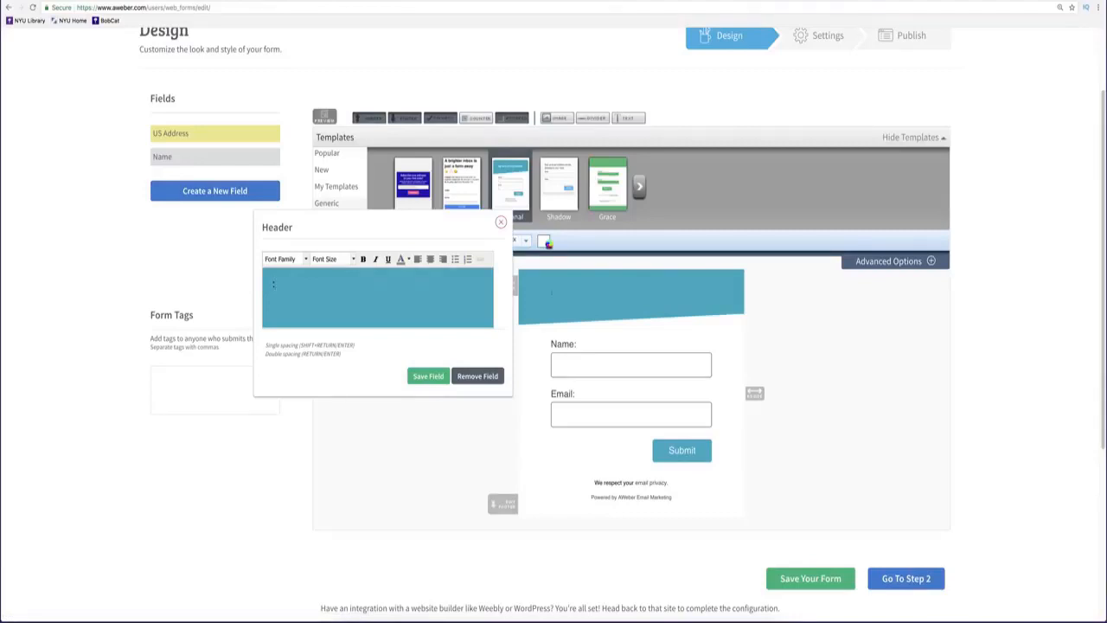
# Type the quoted headline "Free Video Reveals How You Can Have The Best Trained Dog in Your Town".
pyautogui.write('W')
pyautogui.write('Fr')
pyautogui.press('BackSpace')
pyautogui.press('BackSpace')
pyautogui.write('Free')
pyautogui.write(' Video Re')
pyautogui.write('vel')
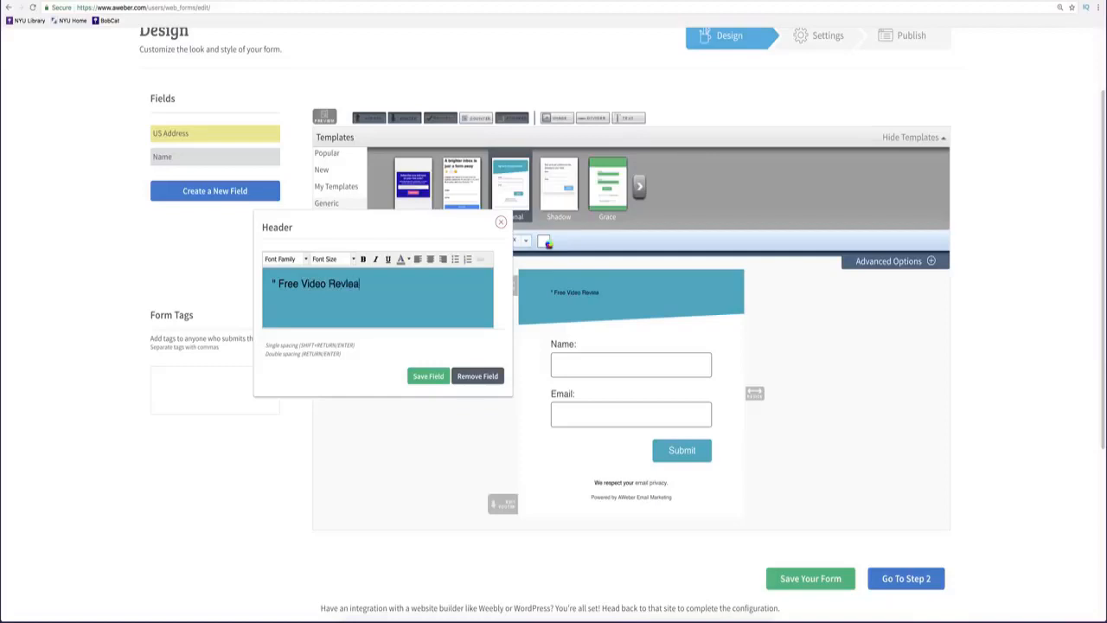
pyautogui.press('BackSpace')
pyautogui.press('BackSpace')
pyautogui.write('eals How y')
pyautogui.press('BackSpace')
pyautogui.write('You CAN')
pyautogui.press('BackSpace')
pyautogui.press('BackSpace')
pyautogui.write('an Have The')
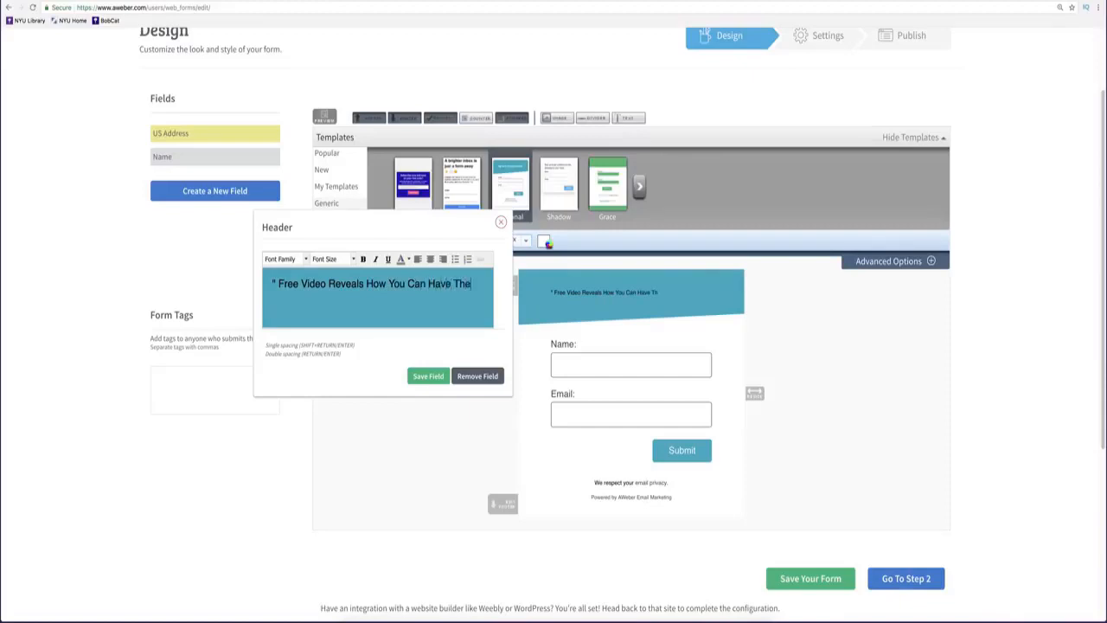
pyautogui.write(' Best Trained Dog IN')
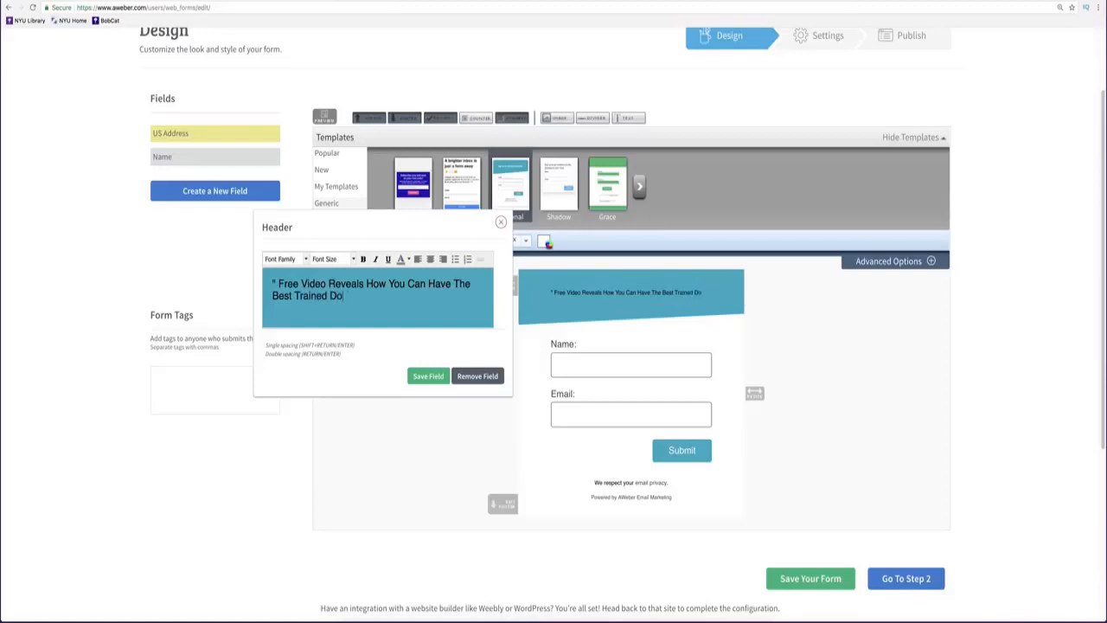
pyautogui.press('BackSpace')
pyautogui.press('BackSpace')
pyautogui.write('in You')
pyautogui.write('t')
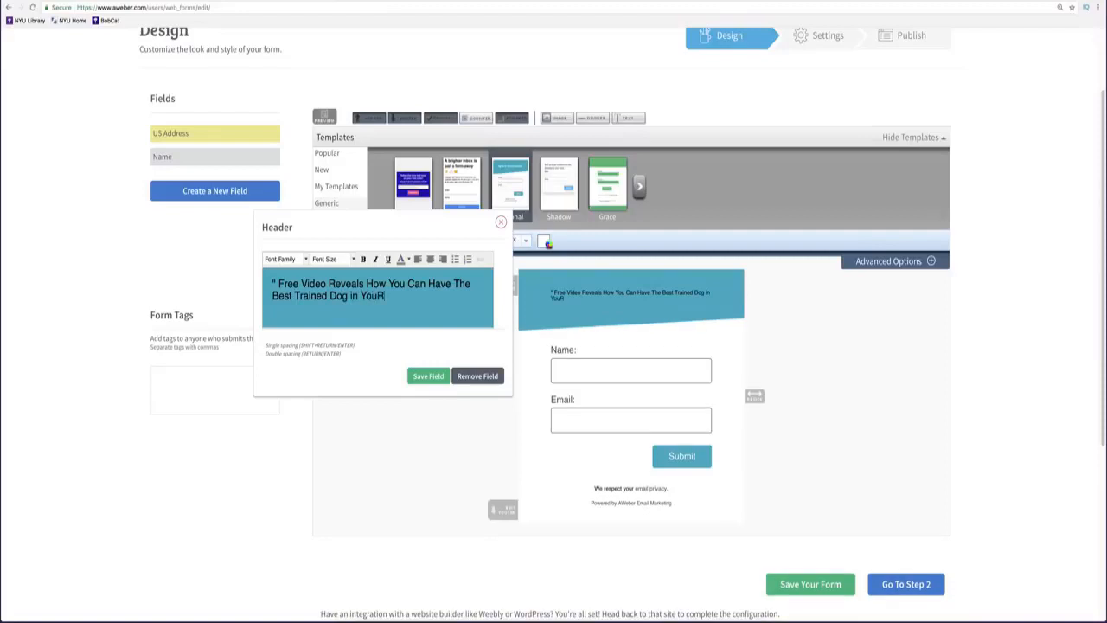
pyautogui.press('BackSpace')
pyautogui.write('r Town"')
# Set the header text to 18px, centre it, and select all of it.
pyautogui.click(350, 259)
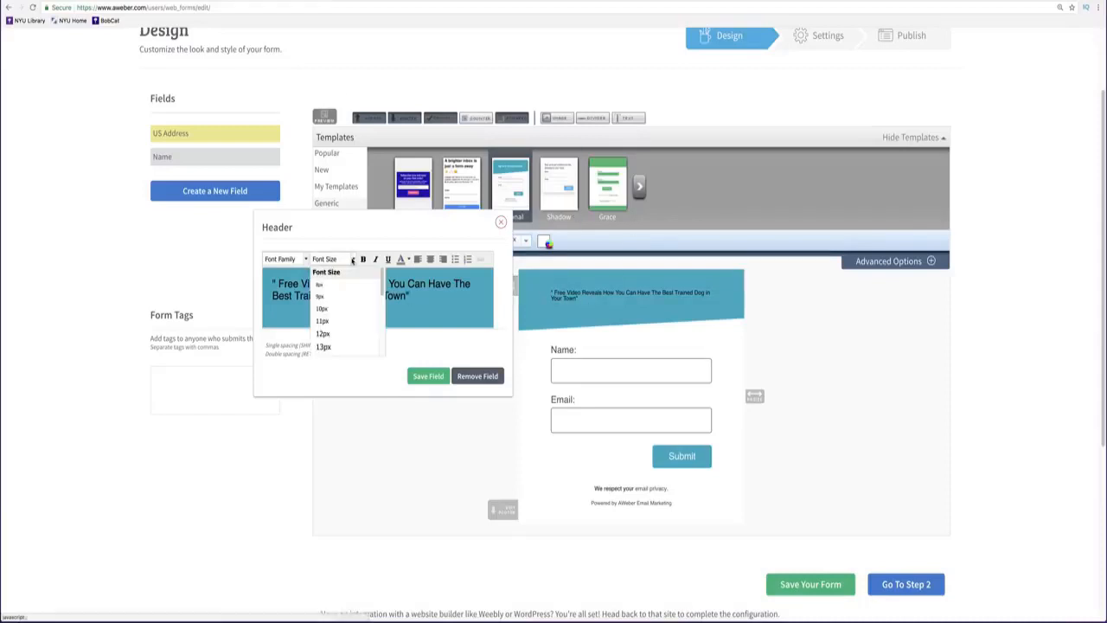
pyautogui.scroll(-2, 340, 344)
pyautogui.click(339, 340)
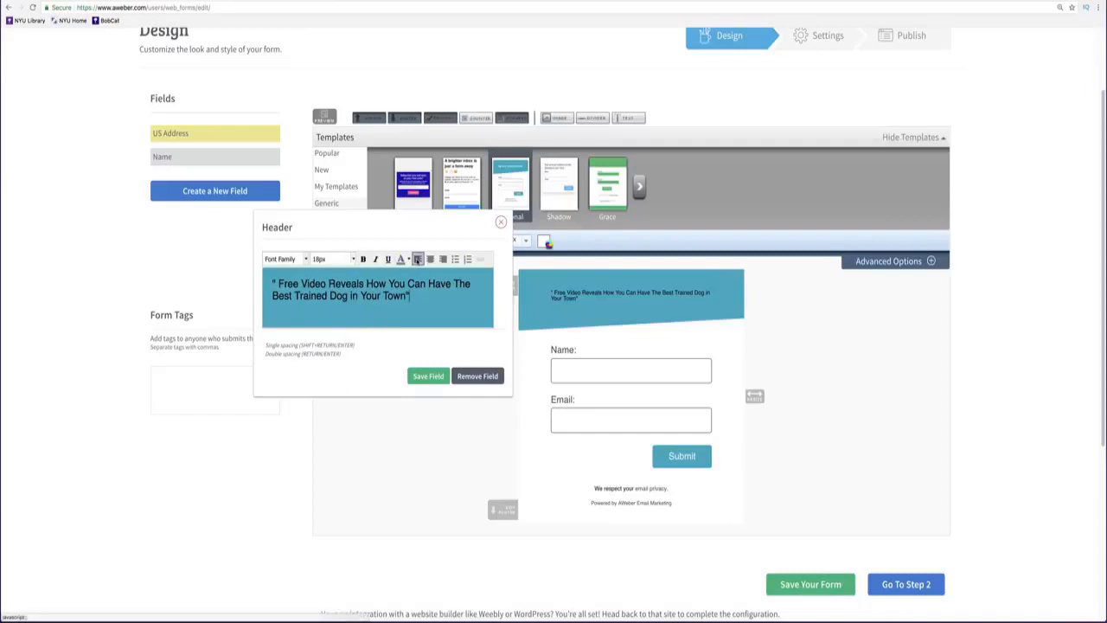
pyautogui.click(430, 259)
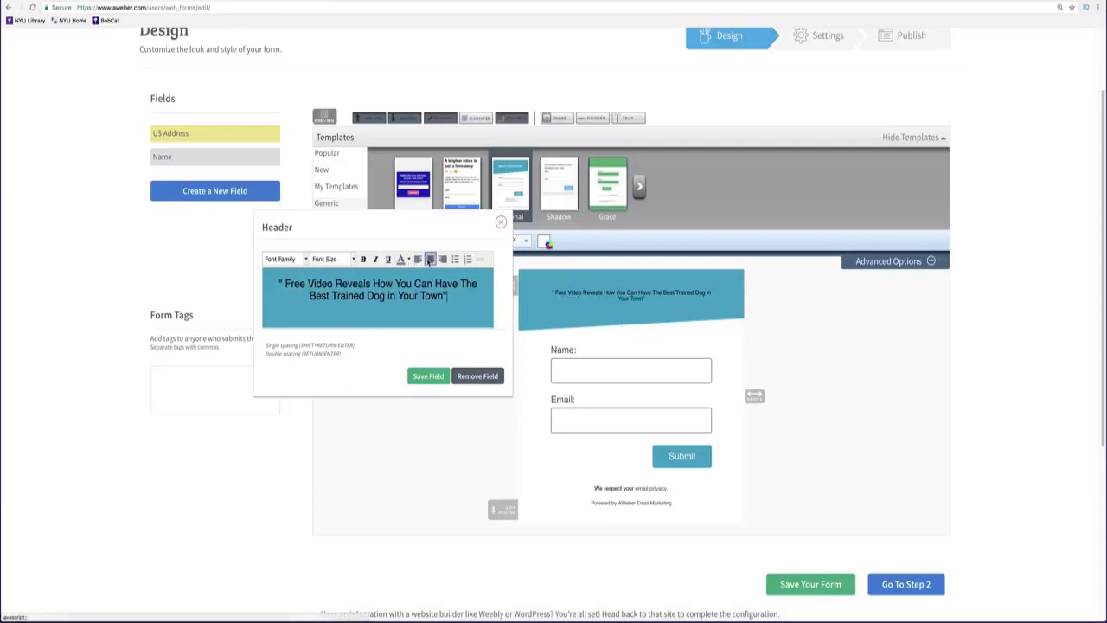
pyautogui.moveTo(430, 303); pyautogui.dragTo(279, 282)
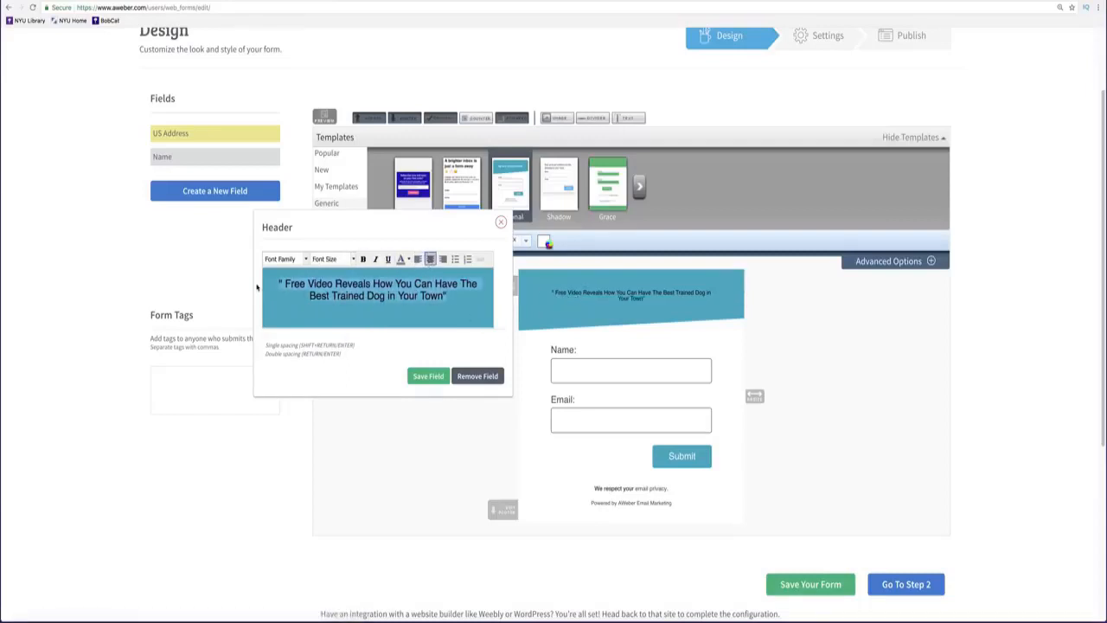
# Make the header text italic, not bold, at 18px, and save the header.
pyautogui.click(353, 258)
pyautogui.scroll(-2, 346, 320)
pyautogui.click(346, 320)
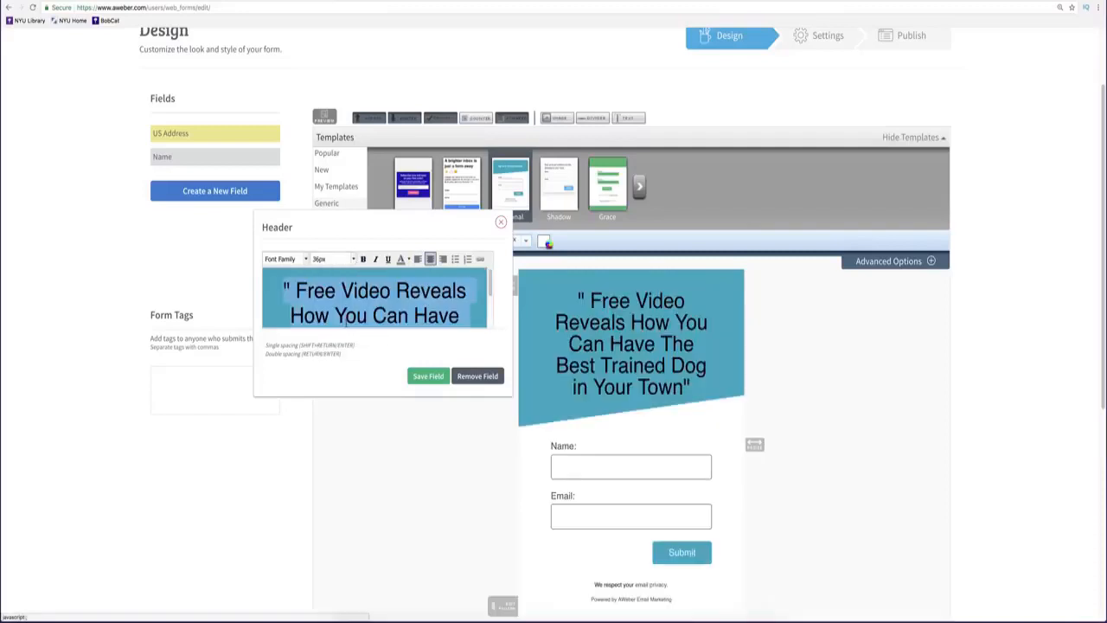
pyautogui.click(363, 259)
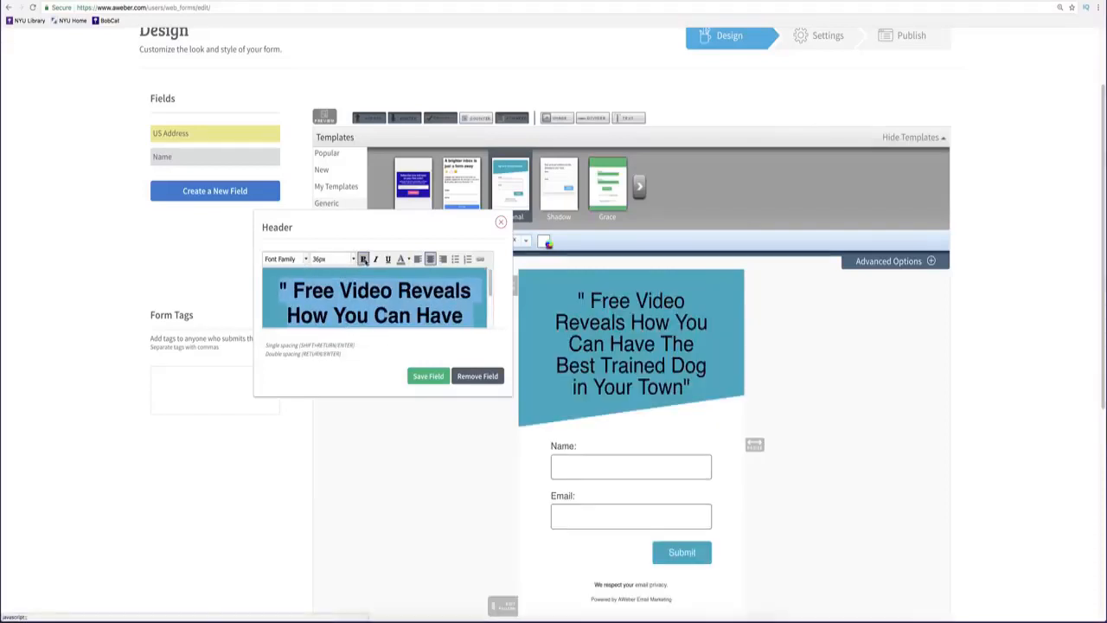
pyautogui.click(376, 259)
pyautogui.click(364, 259)
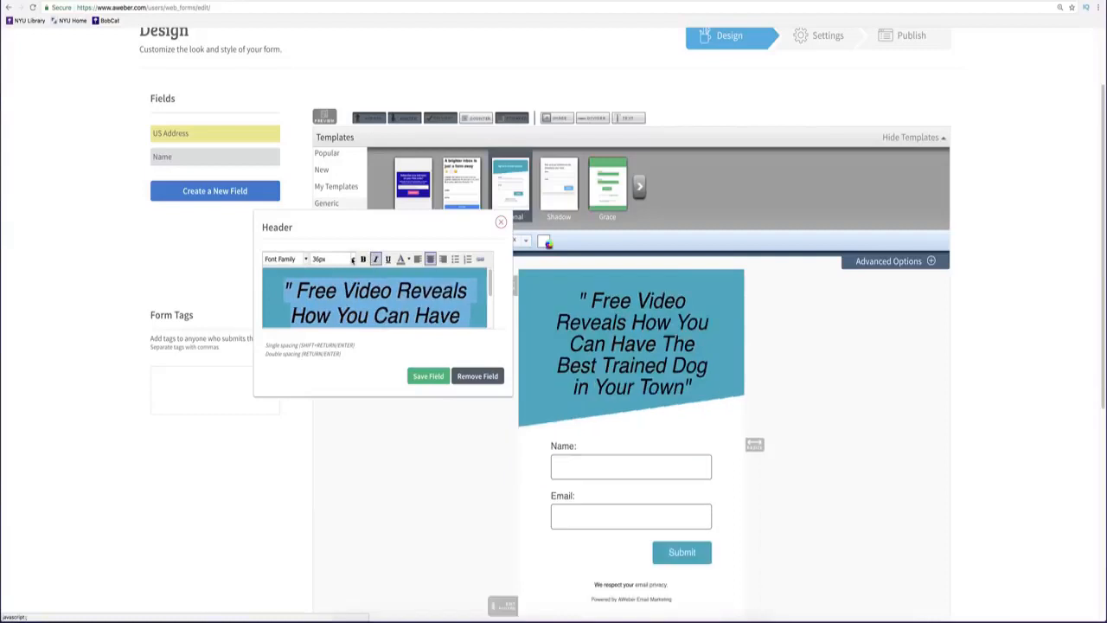
pyautogui.click(352, 259)
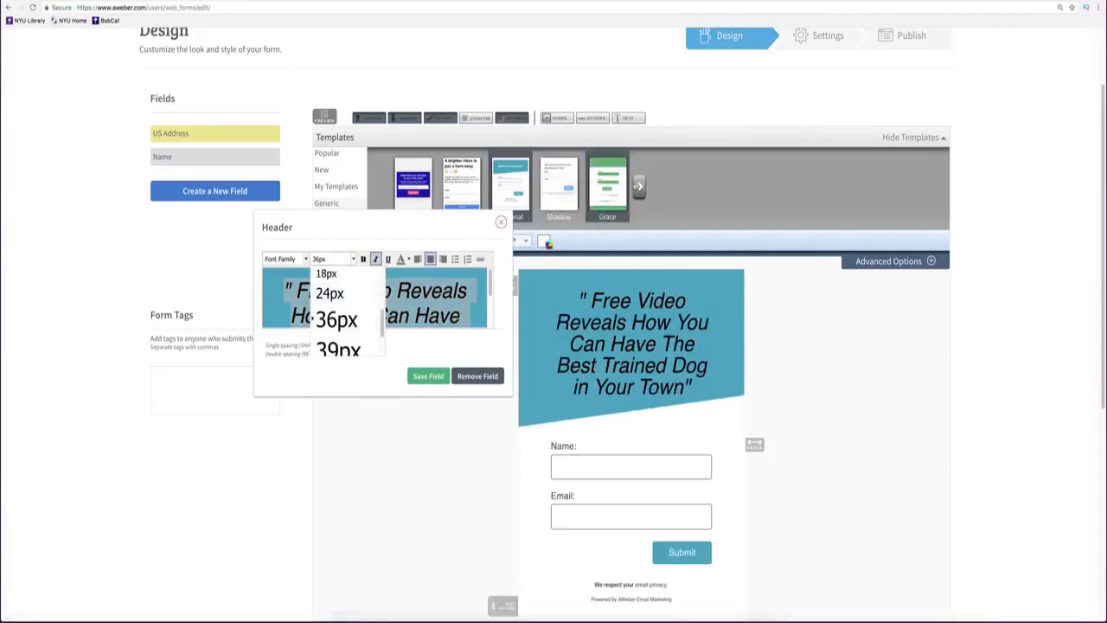
pyautogui.scroll(2, 354, 316)
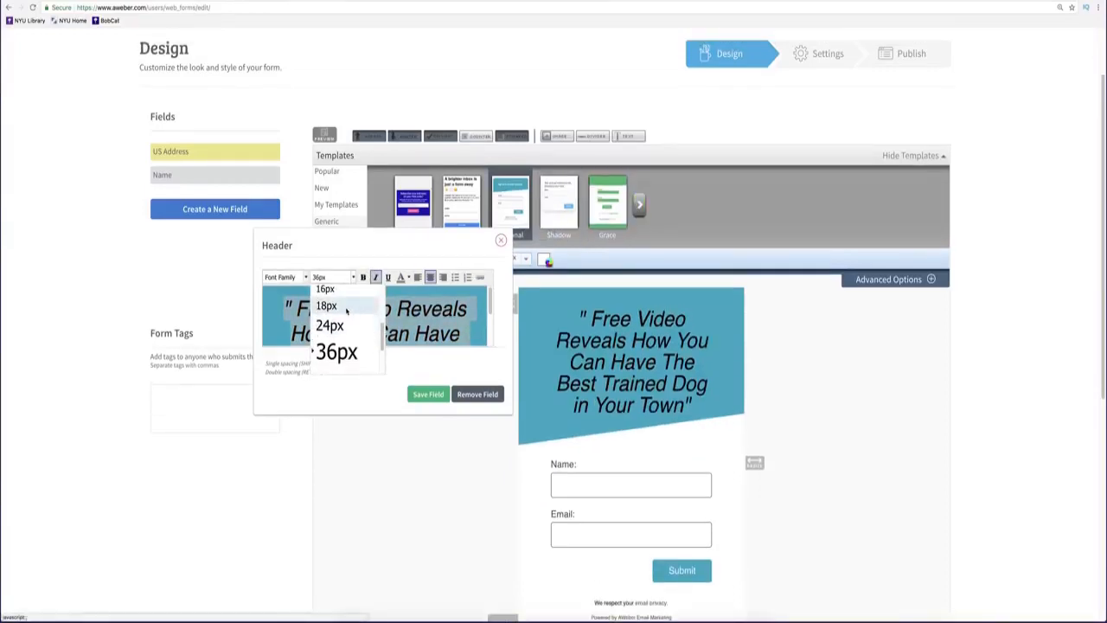
pyautogui.click(348, 309)
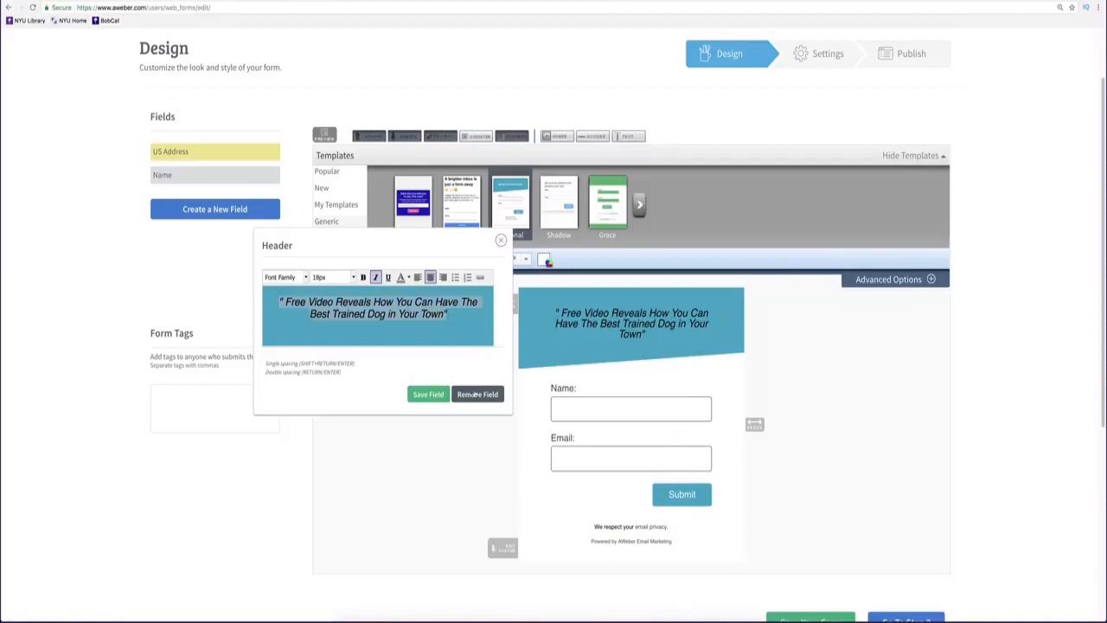
pyautogui.click(431, 395)
# Delete the Name field, leaving only Email above the Submit button.
pyautogui.scroll(-1, 864, 355)
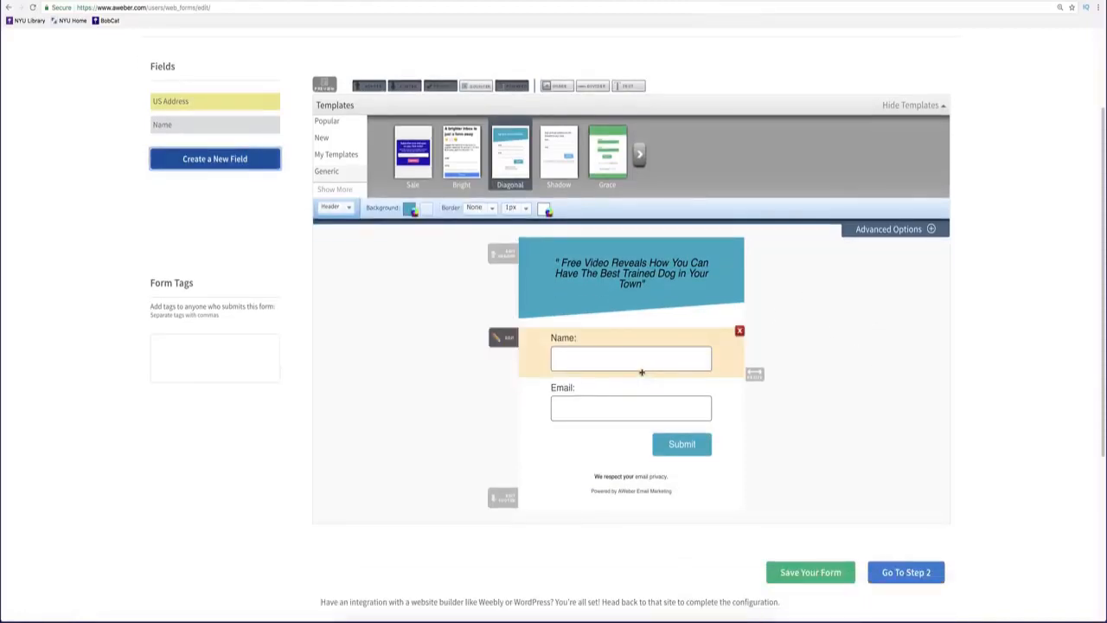
pyautogui.click(641, 369)
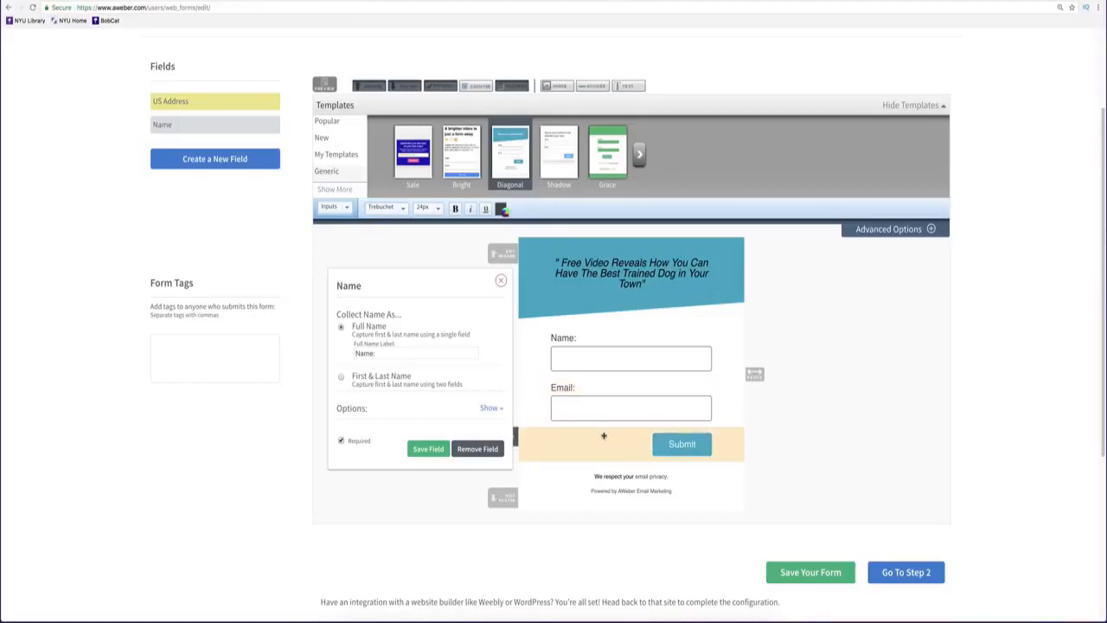
pyautogui.click(500, 280)
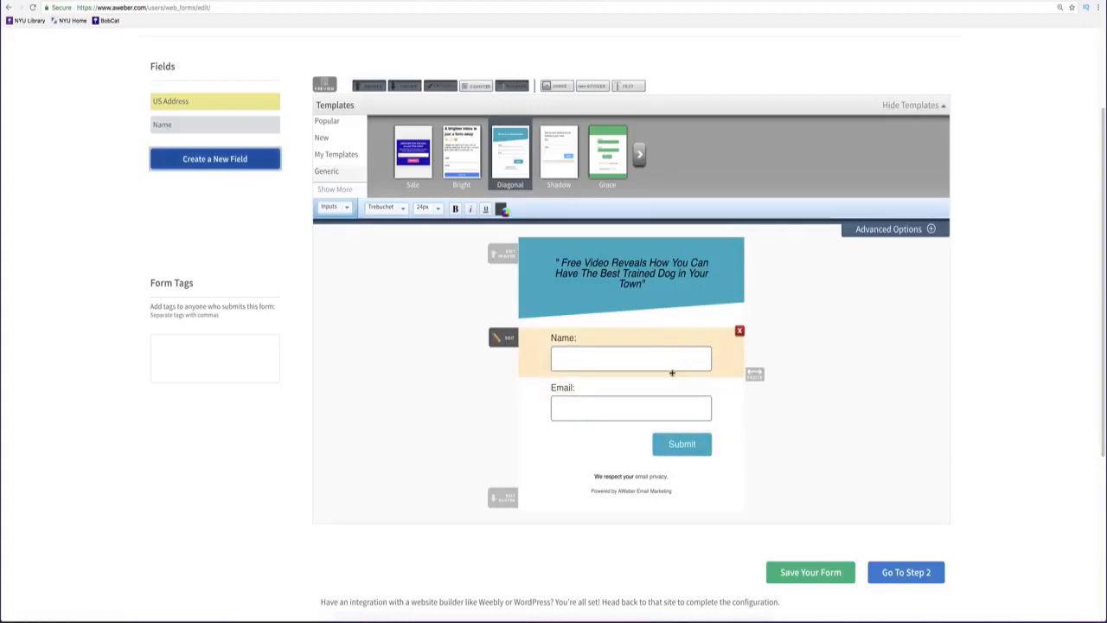
pyautogui.click(740, 331)
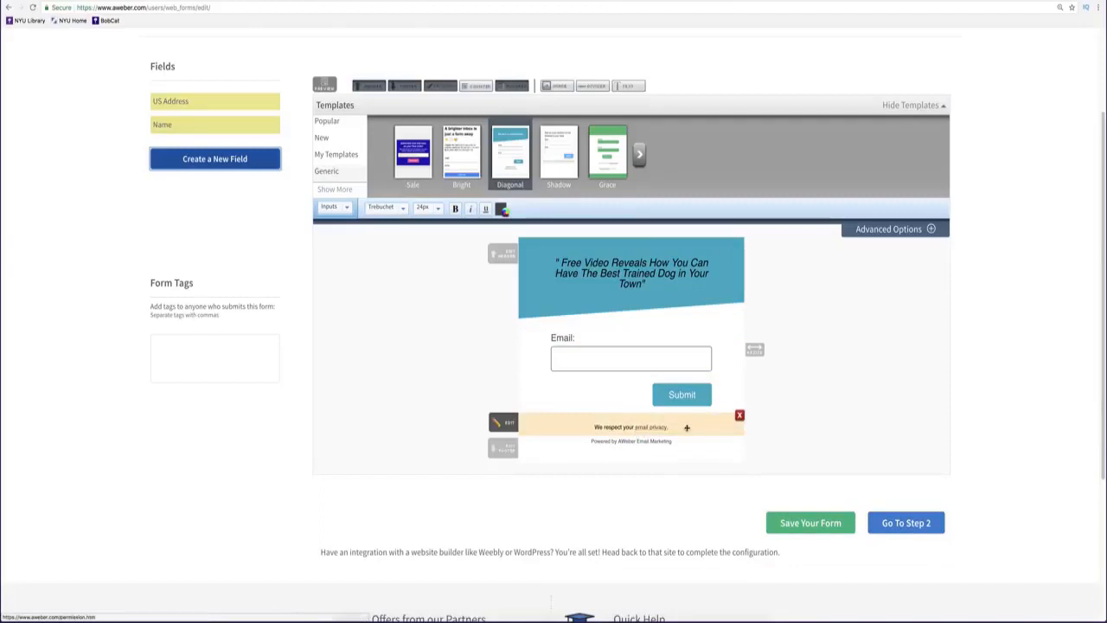
# Replace the button text 'Submit' with 'Get Instant Access now!' and save it.
pyautogui.click(680, 397)
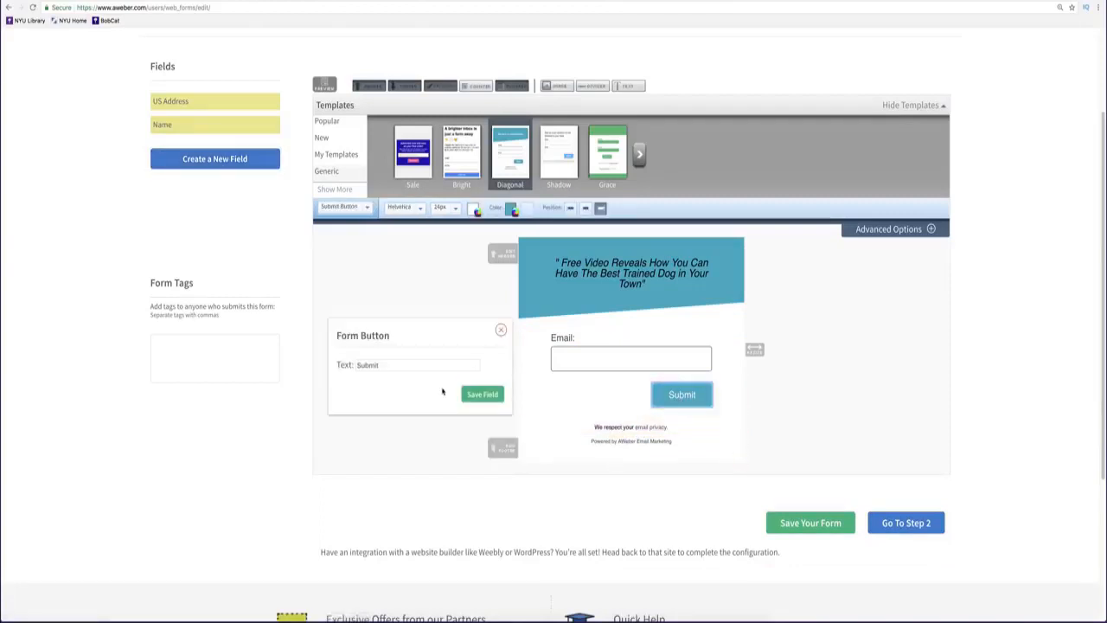
pyautogui.doubleClick(404, 364)
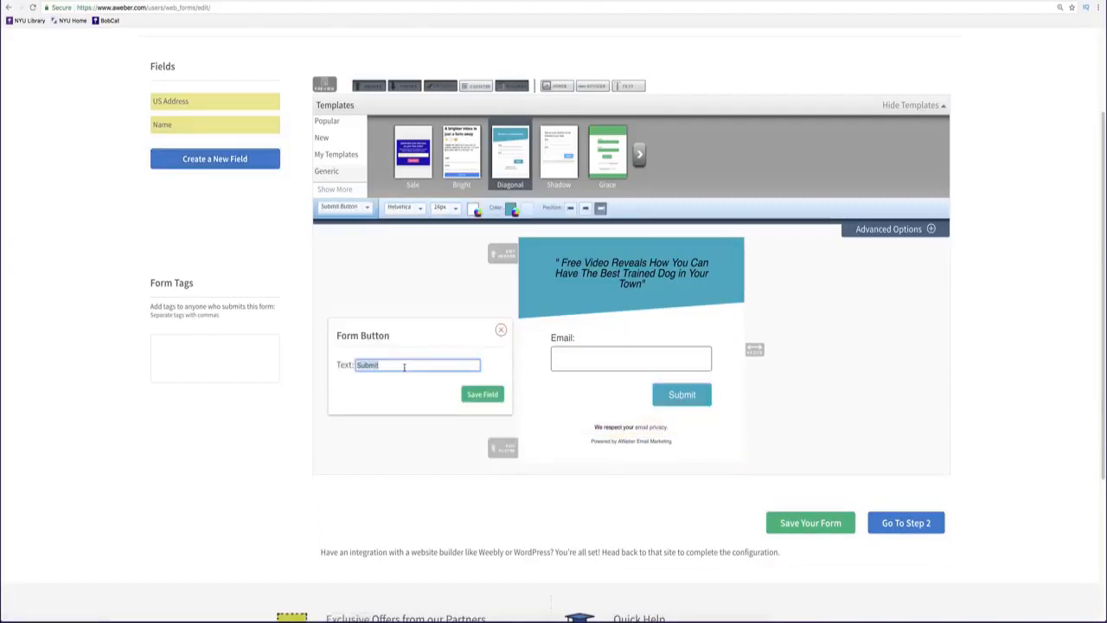
pyautogui.press('BackSpace')
pyautogui.write('G')
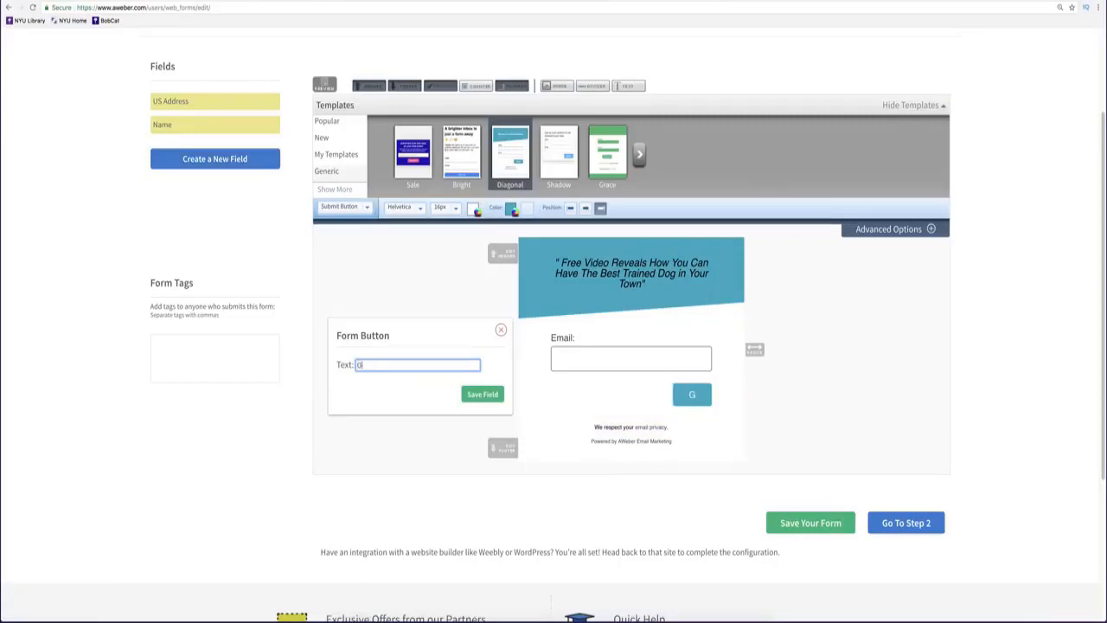
pyautogui.write('et Instant A')
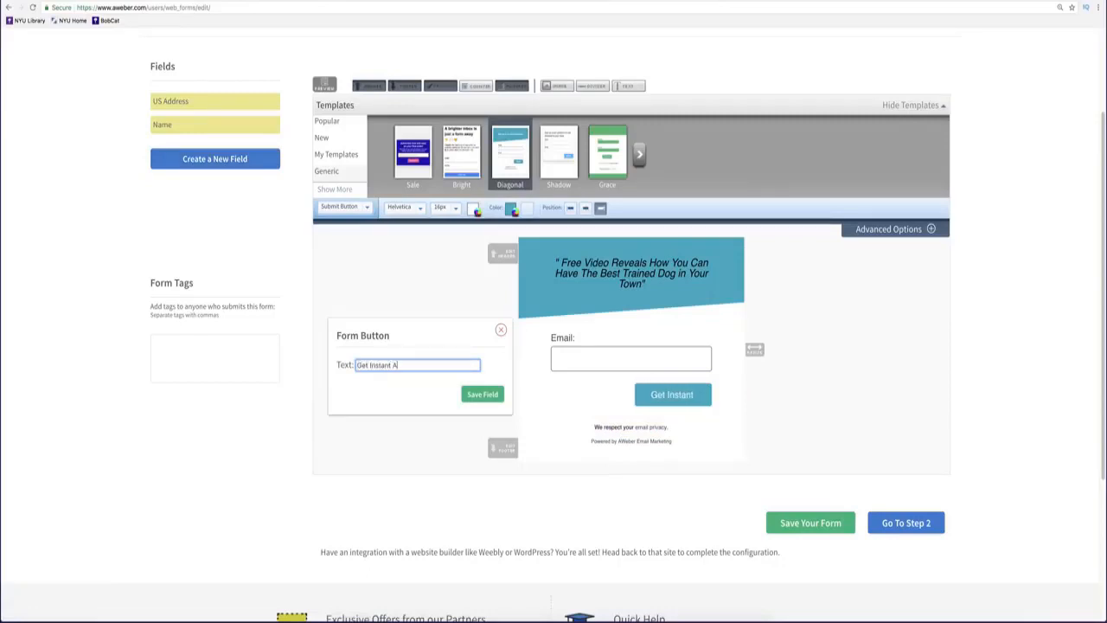
pyautogui.write('cc')
pyautogui.write('es')
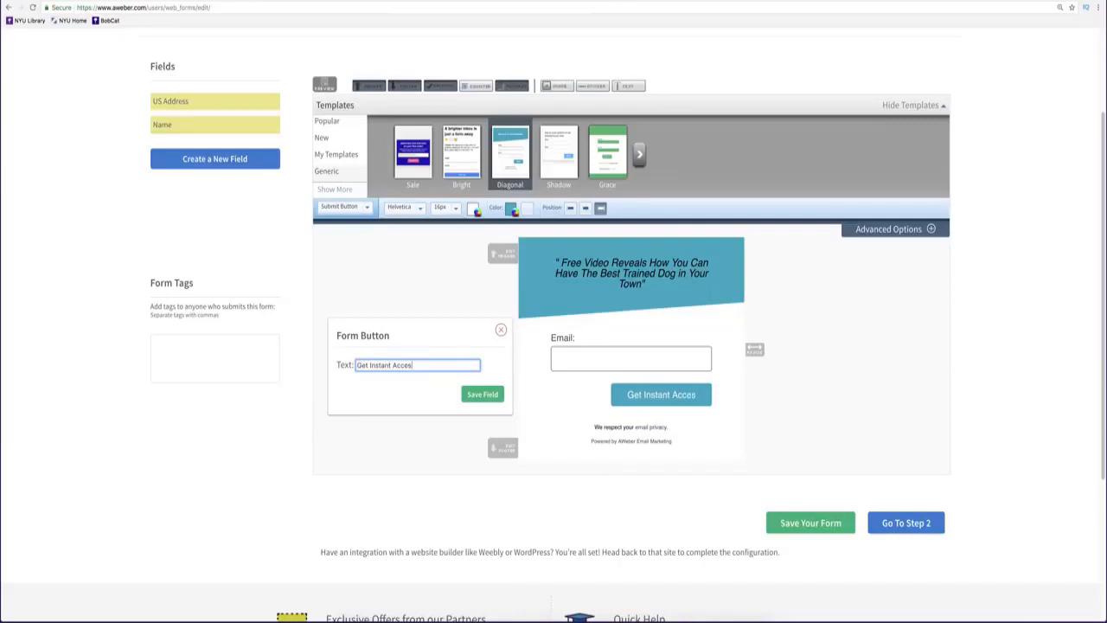
pyautogui.write('s now!')
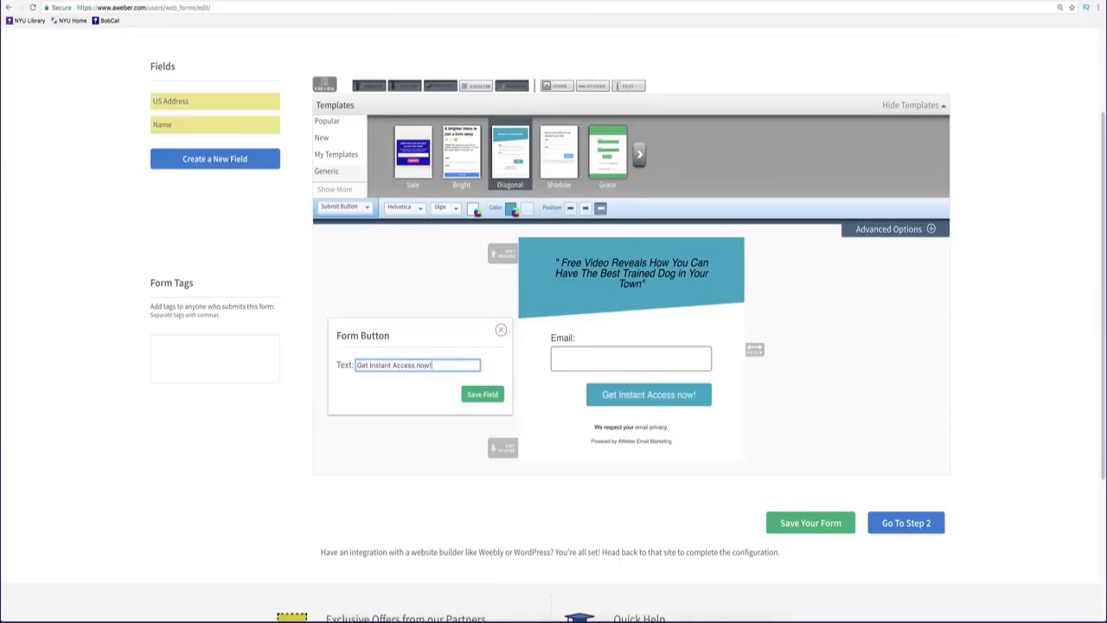
pyautogui.click(483, 394)
pyautogui.click(606, 394)
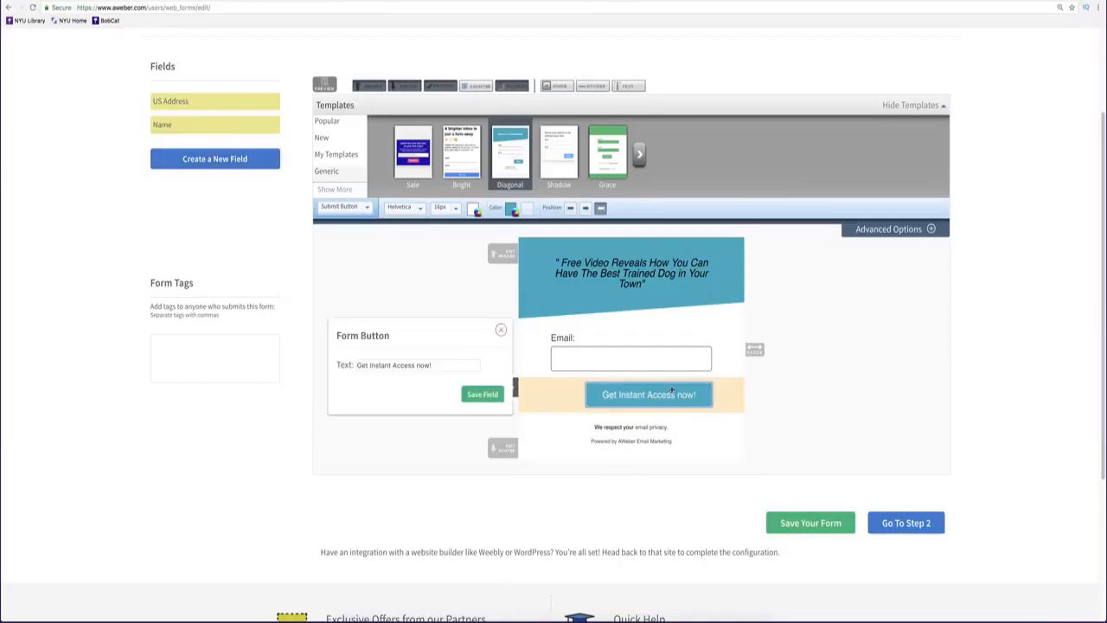
pyautogui.click(856, 398)
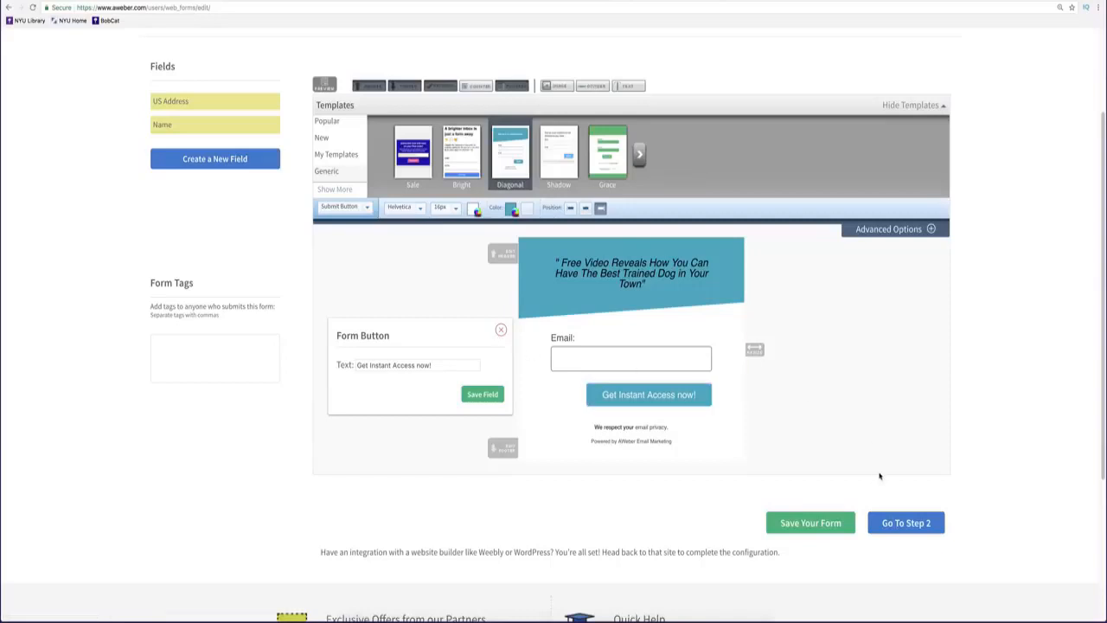
# On the settings step, keep the Basic Version thank-you page and preview it.
pyautogui.click(895, 520)
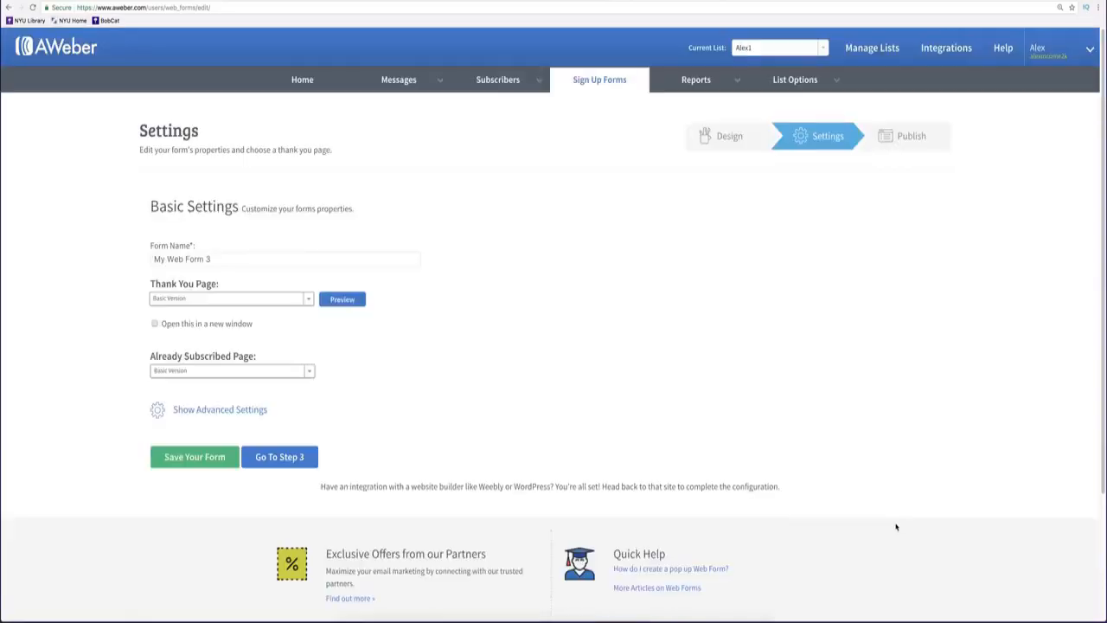
pyautogui.click(212, 261)
pyautogui.tripleClick(212, 261)
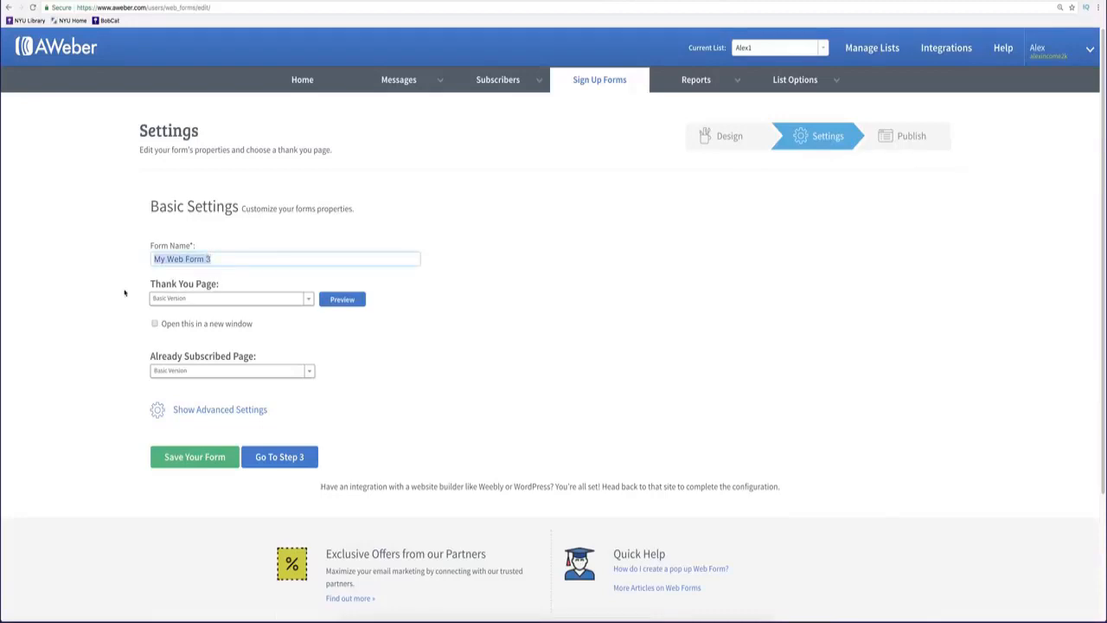
pyautogui.click(211, 299)
pyautogui.click(211, 300)
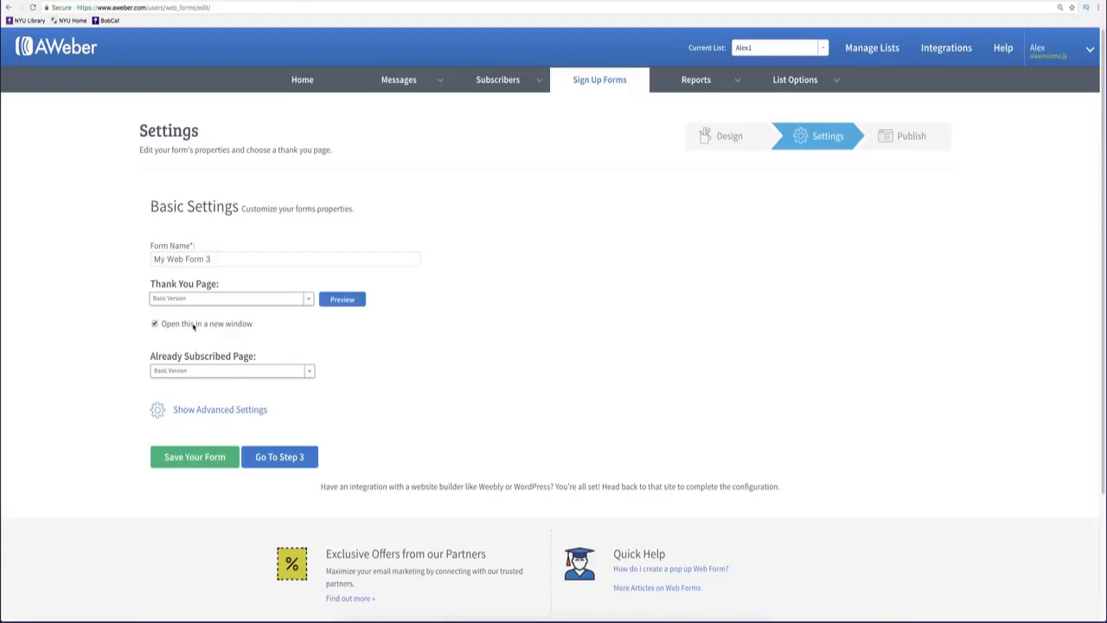
pyautogui.click(341, 300)
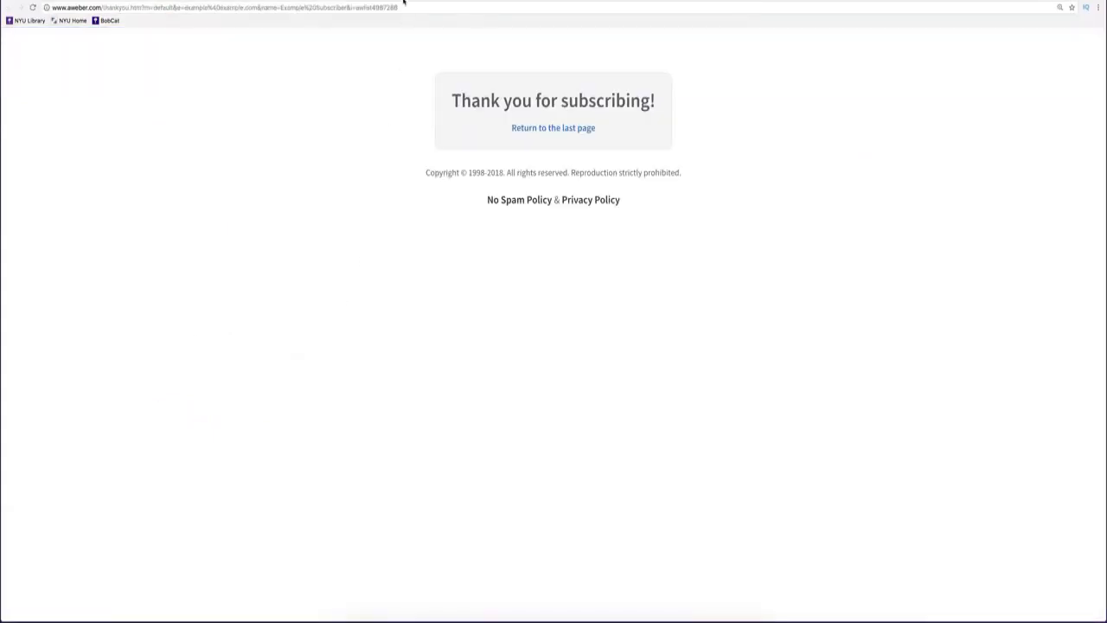
pyautogui.press('super+w')
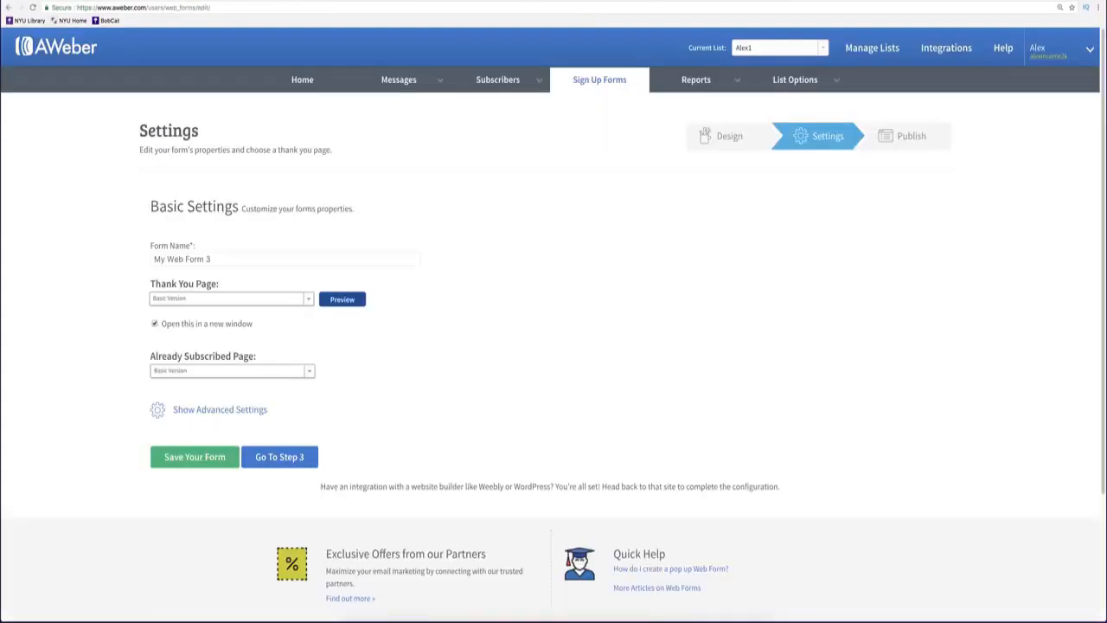
# Keep Basic Version for already-subscribed visitors, then leave for the sign-up forms list.
pyautogui.click(272, 373)
pyautogui.click(272, 374)
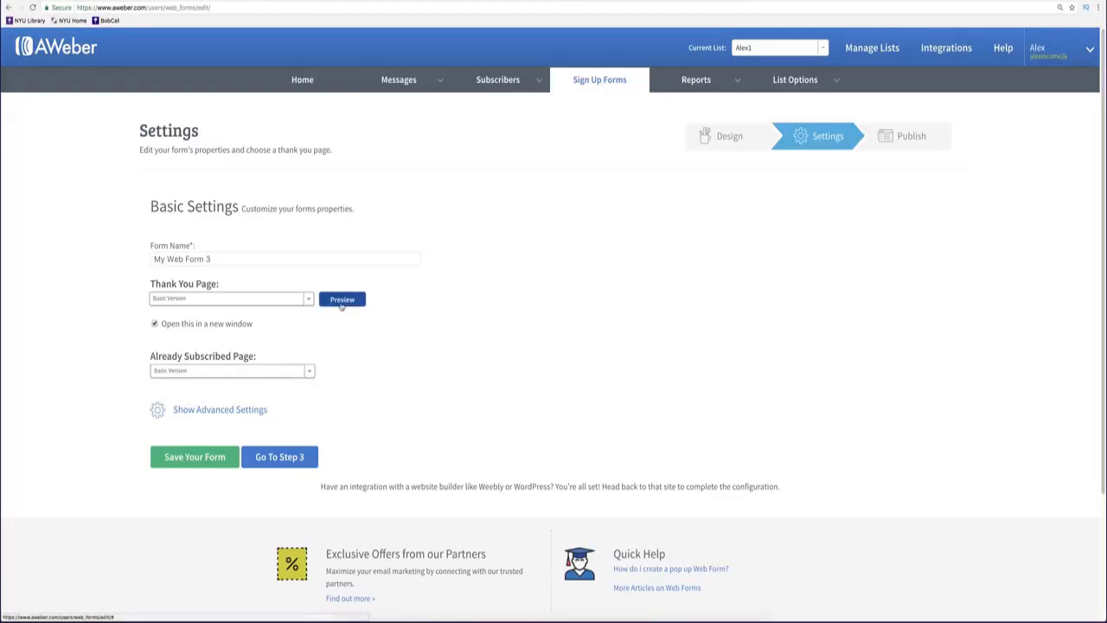
pyautogui.click(298, 464)
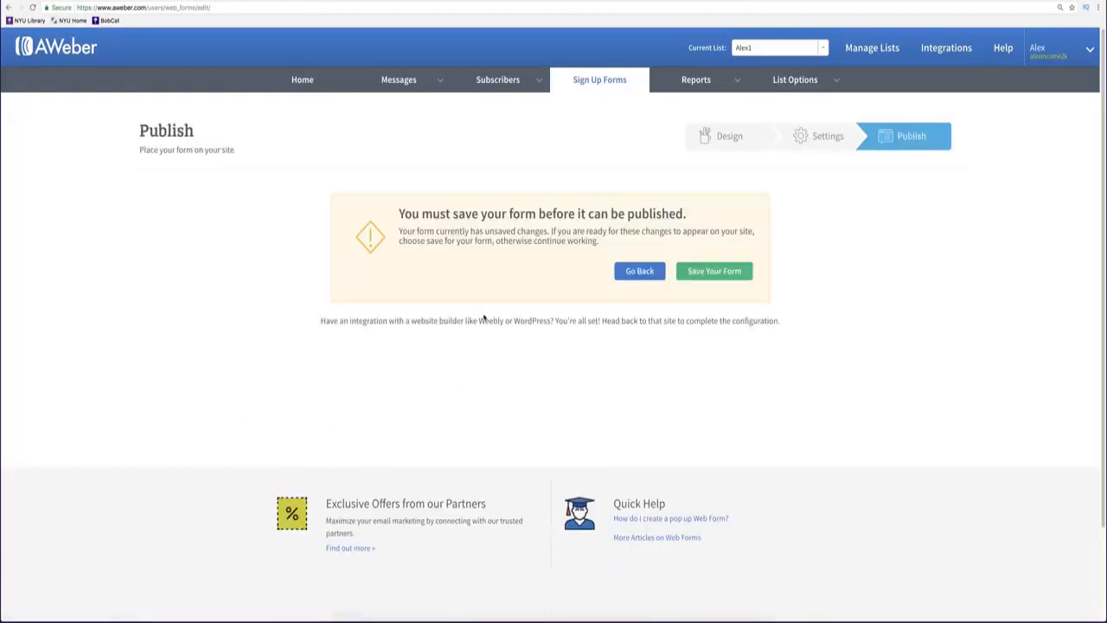
pyautogui.click(8, 7)
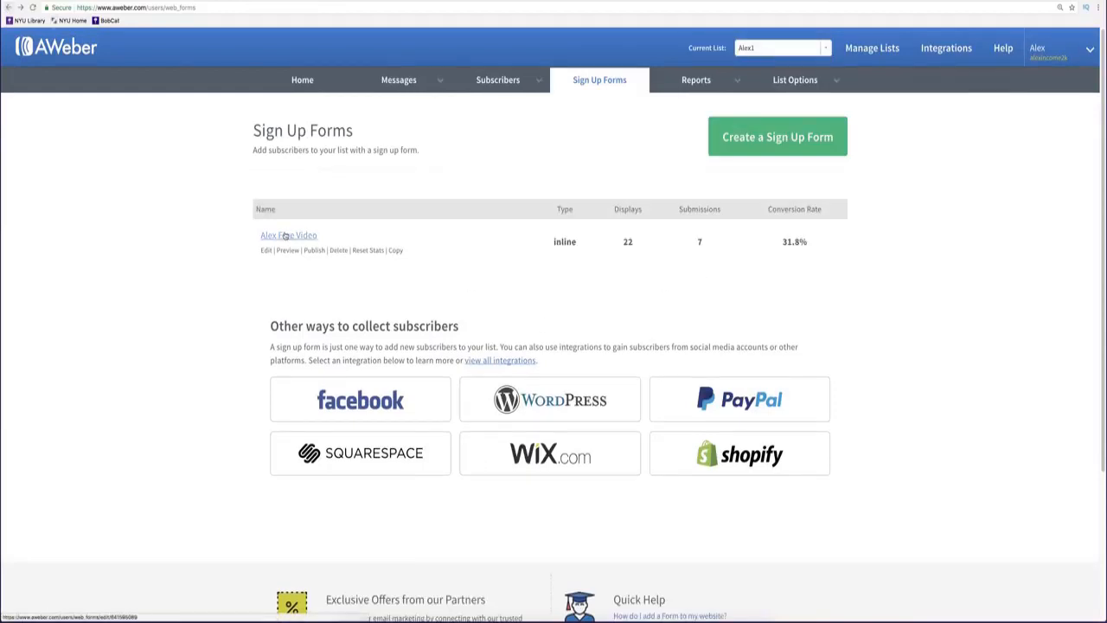
# Open the 'Alex Free Video' form, keep its button text, and go to Step 2 settings.
pyautogui.click(362, 239)
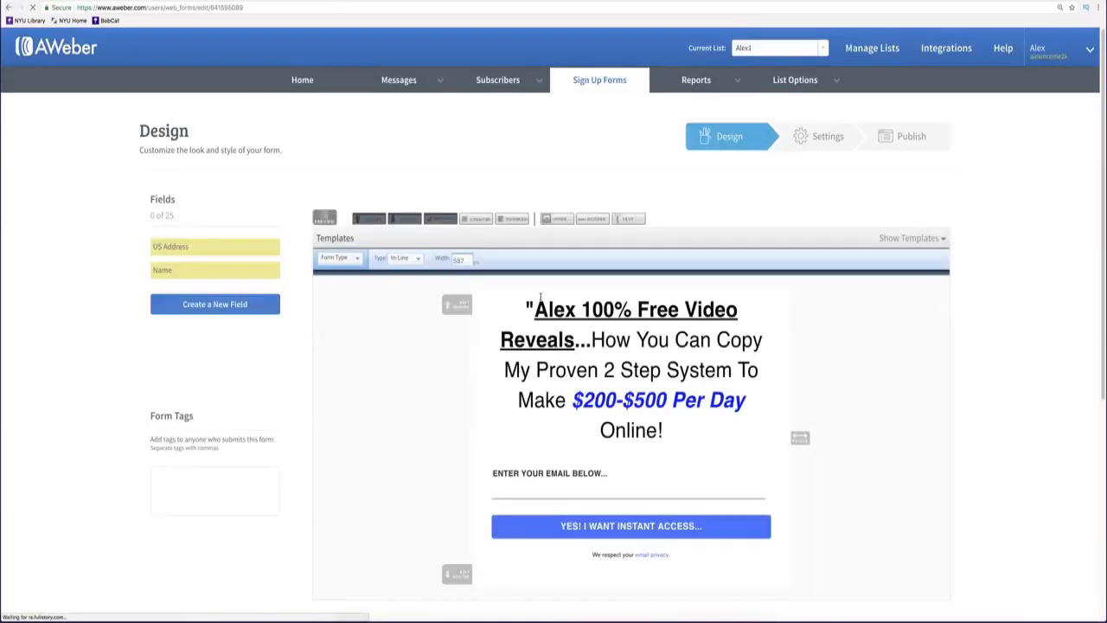
pyautogui.scroll(-1, 541, 299)
pyautogui.scroll(-1, 672, 403)
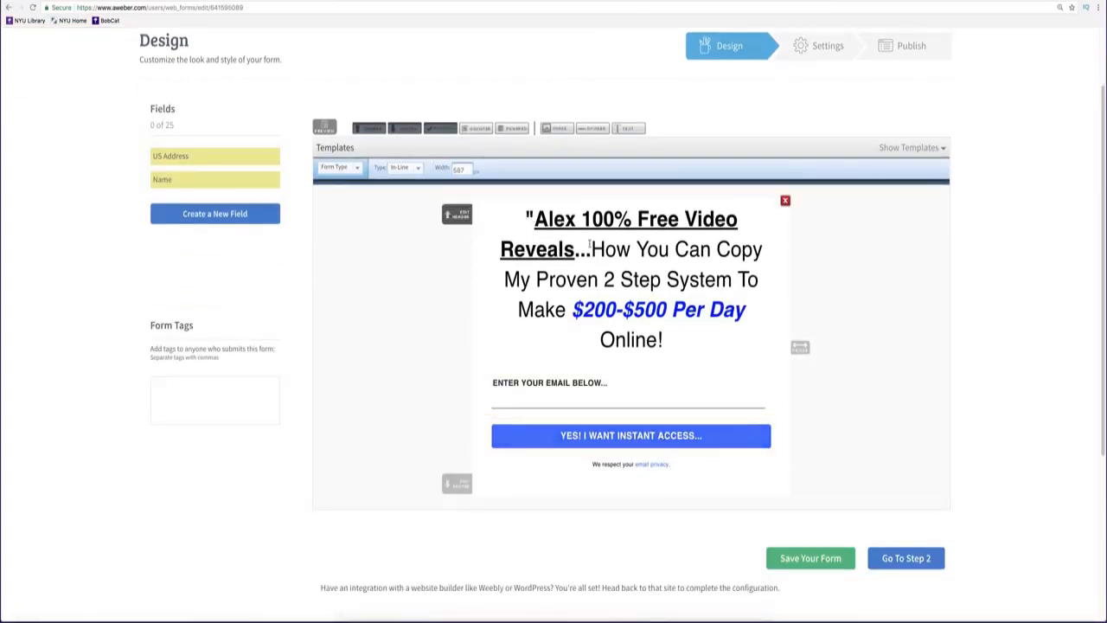
pyautogui.click(651, 437)
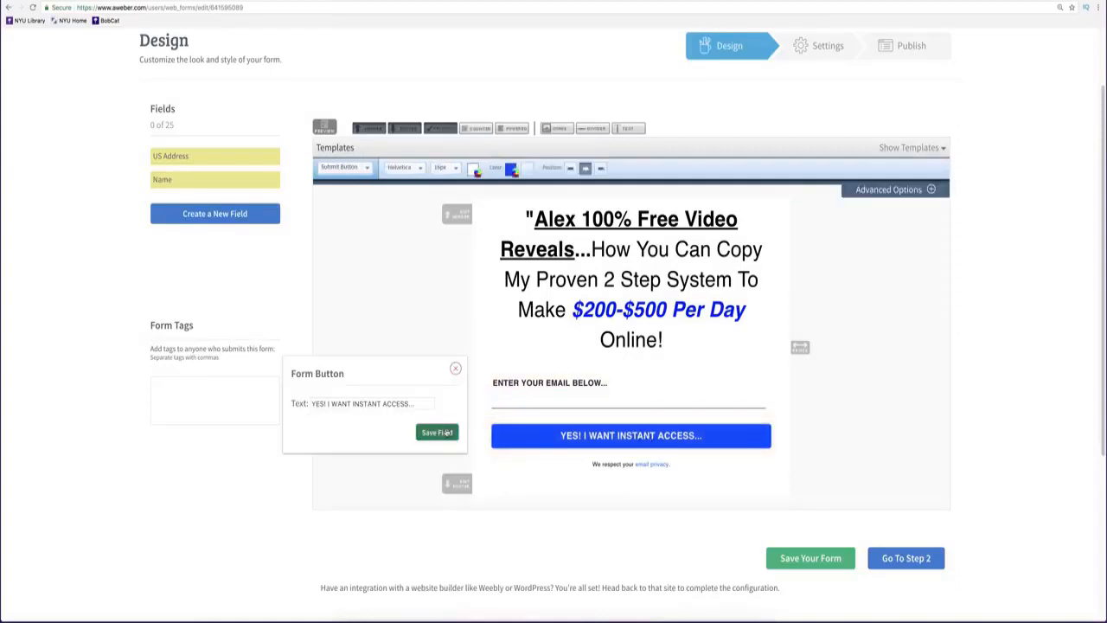
pyautogui.click(448, 432)
pyautogui.click(904, 560)
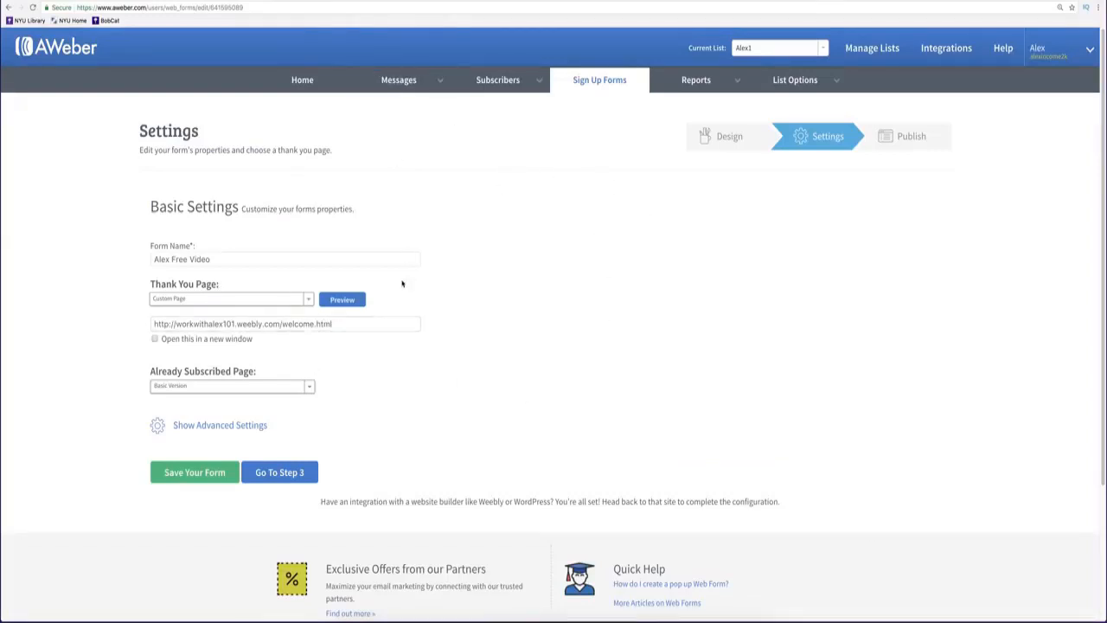
# Review the Weebly welcome.html thank-you page address, then proceed to the Publish step.
pyautogui.tripleClick(294, 324)
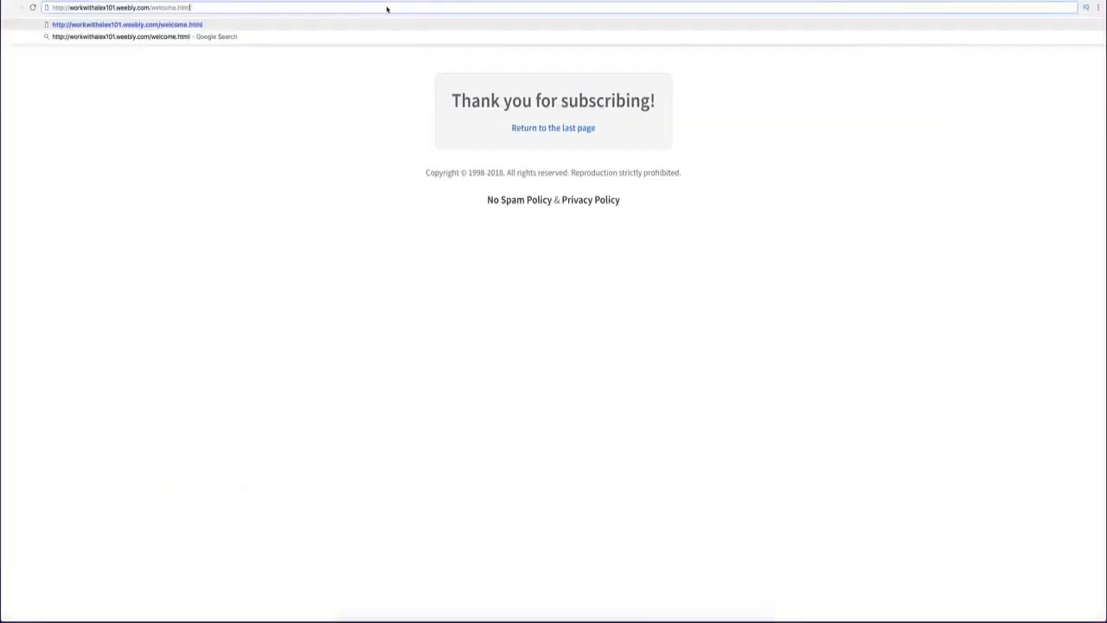
pyautogui.press('Return')
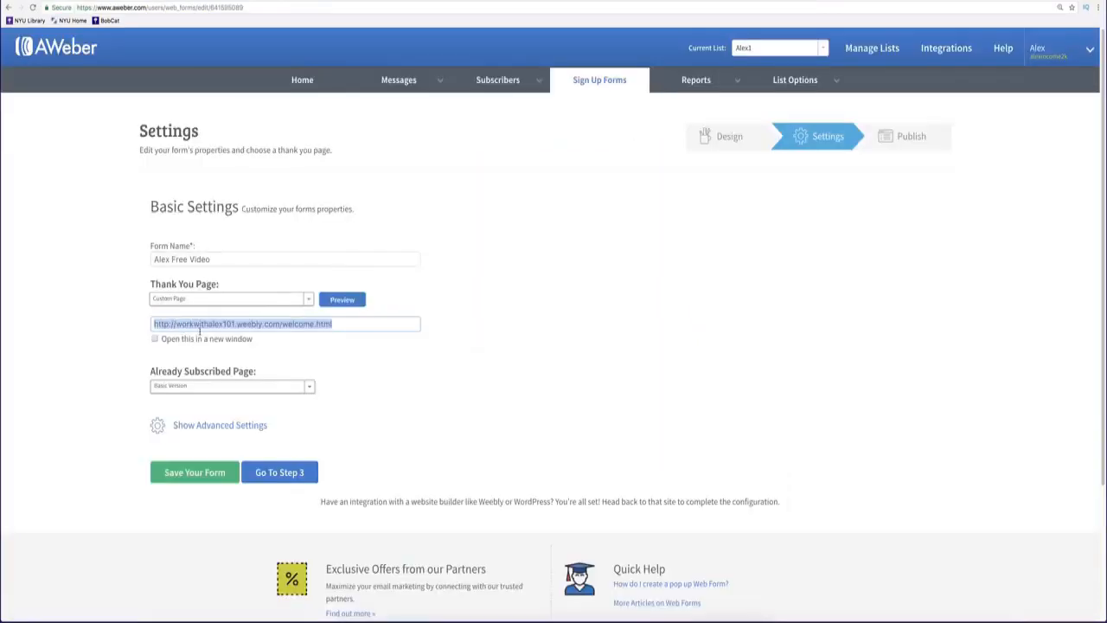
pyautogui.click(297, 348)
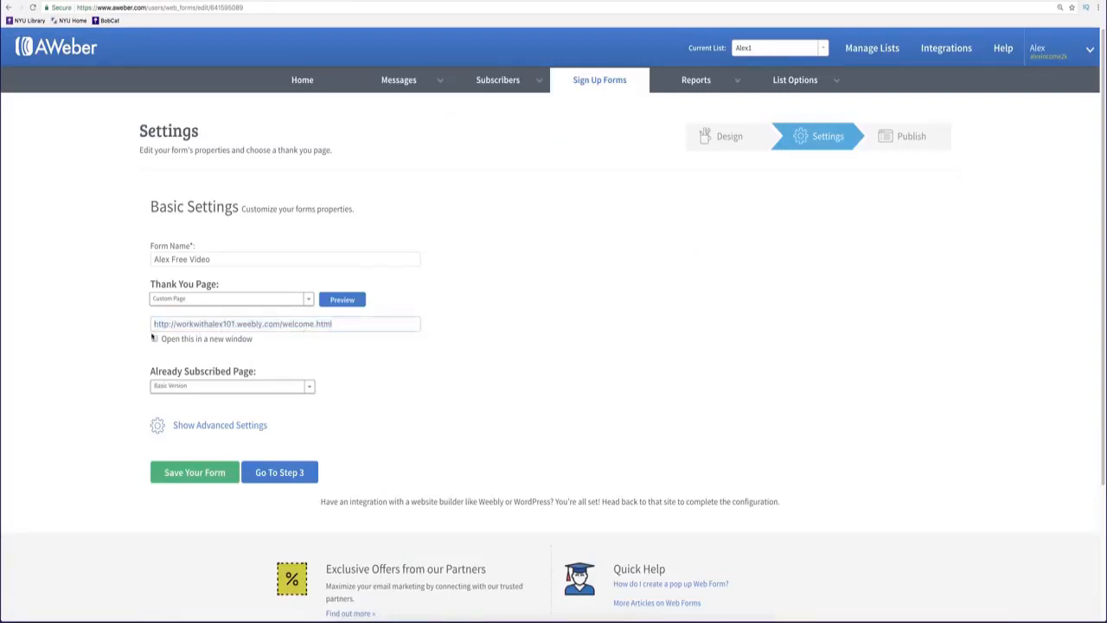
pyautogui.tripleClick(265, 324)
pyautogui.click(312, 349)
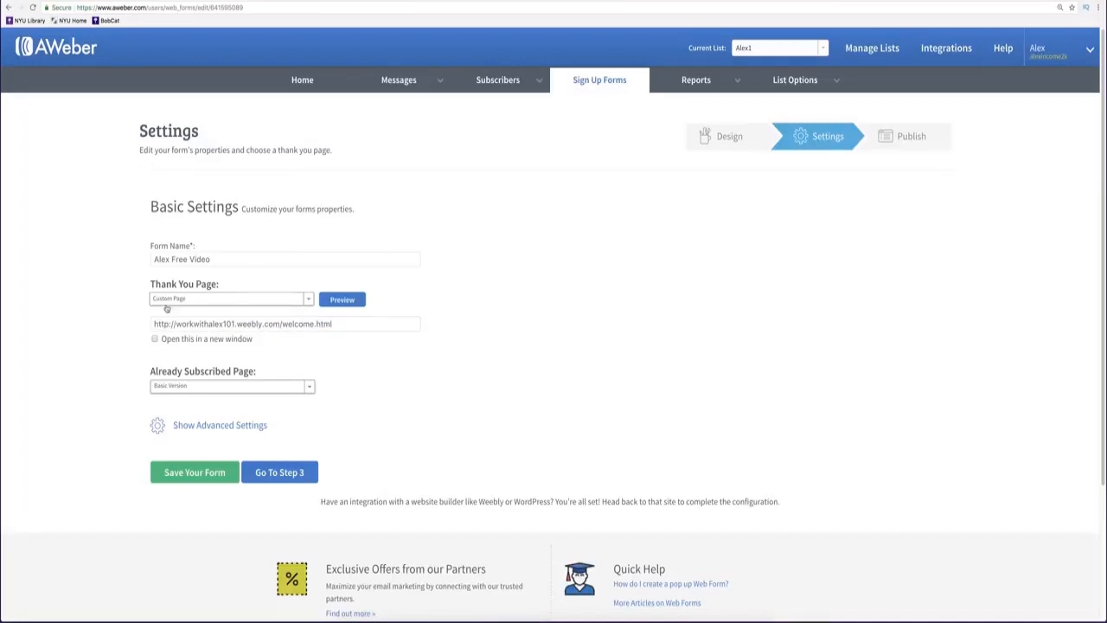
pyautogui.doubleClick(340, 328)
pyautogui.hotkey('ctrl', 'a')
pyautogui.click(334, 348)
pyautogui.tripleClick(336, 324)
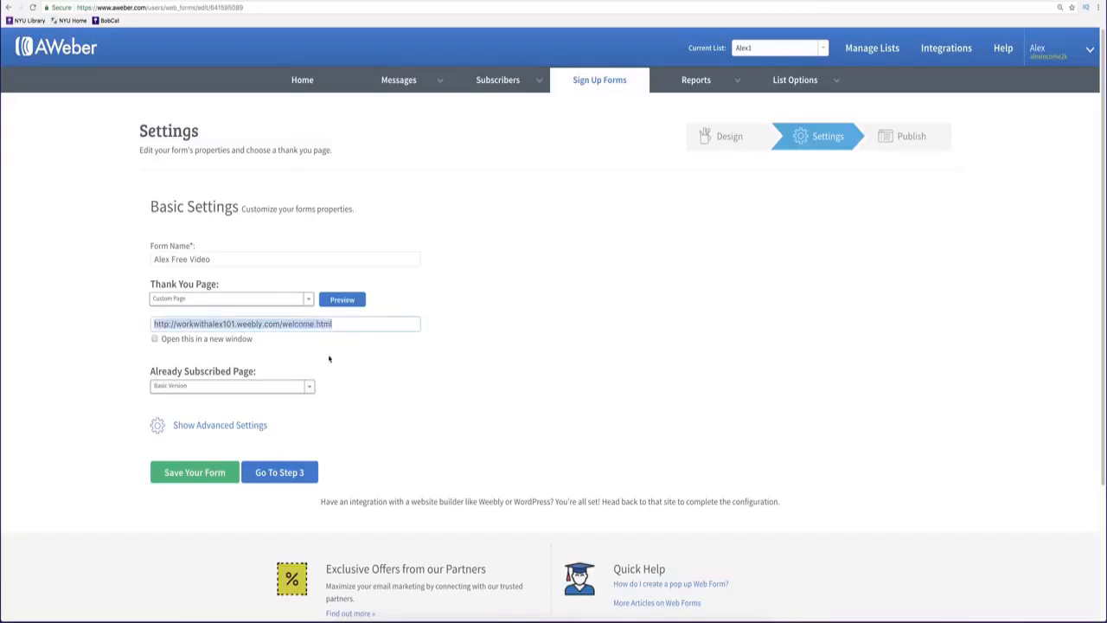
pyautogui.click(292, 476)
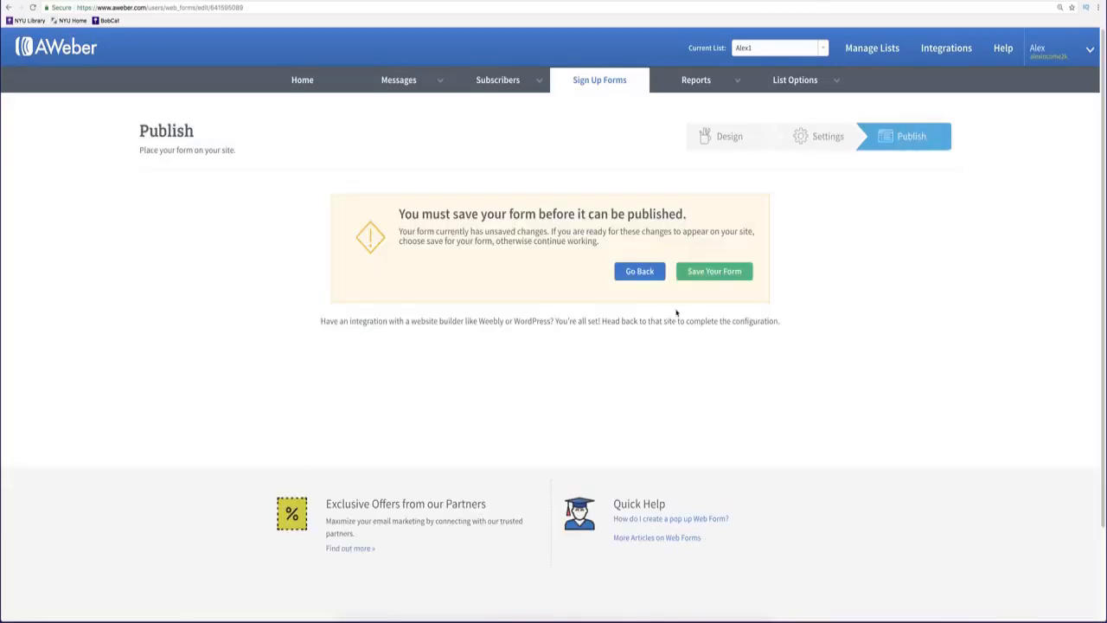
# Save the form and choose Have AWeber Host My Form.
pyautogui.click(701, 271)
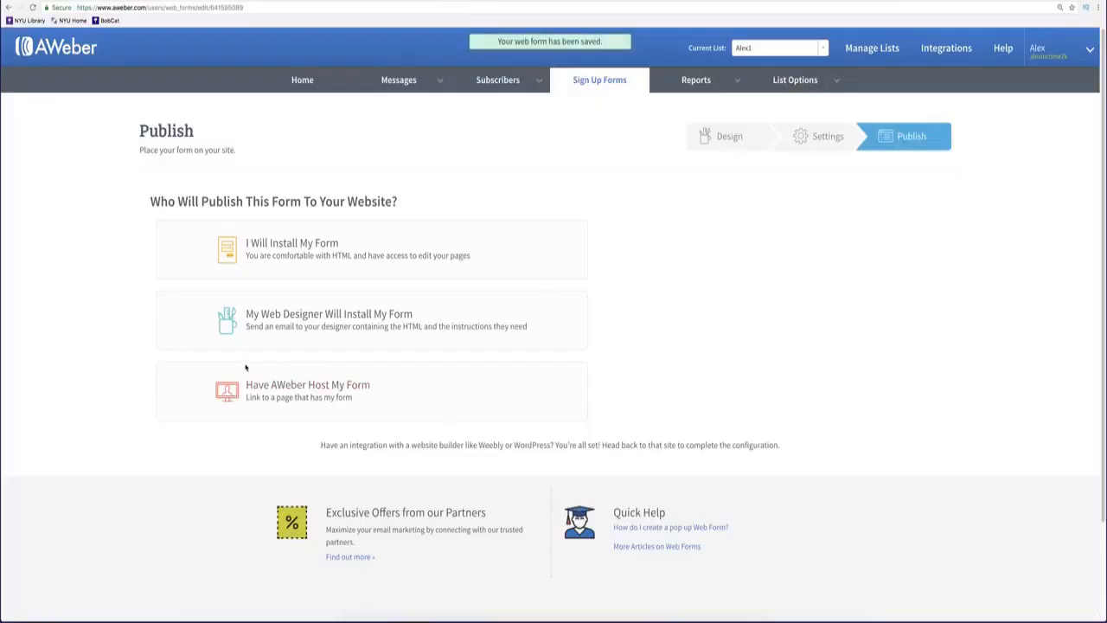
pyautogui.scroll(-1, 245, 368)
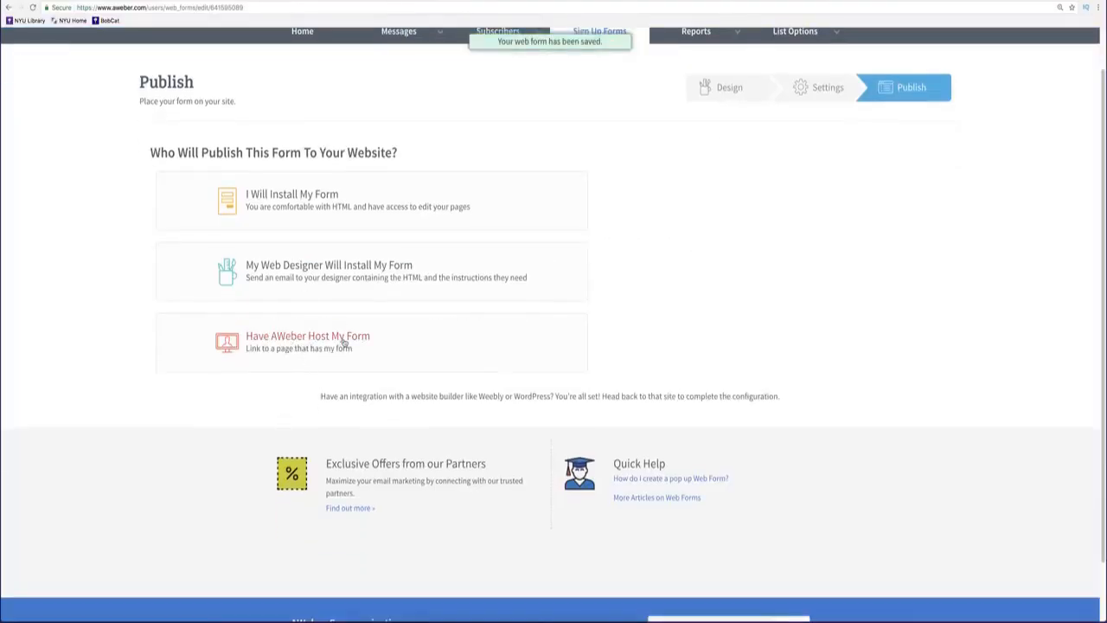
pyautogui.click(343, 343)
pyautogui.click(322, 416)
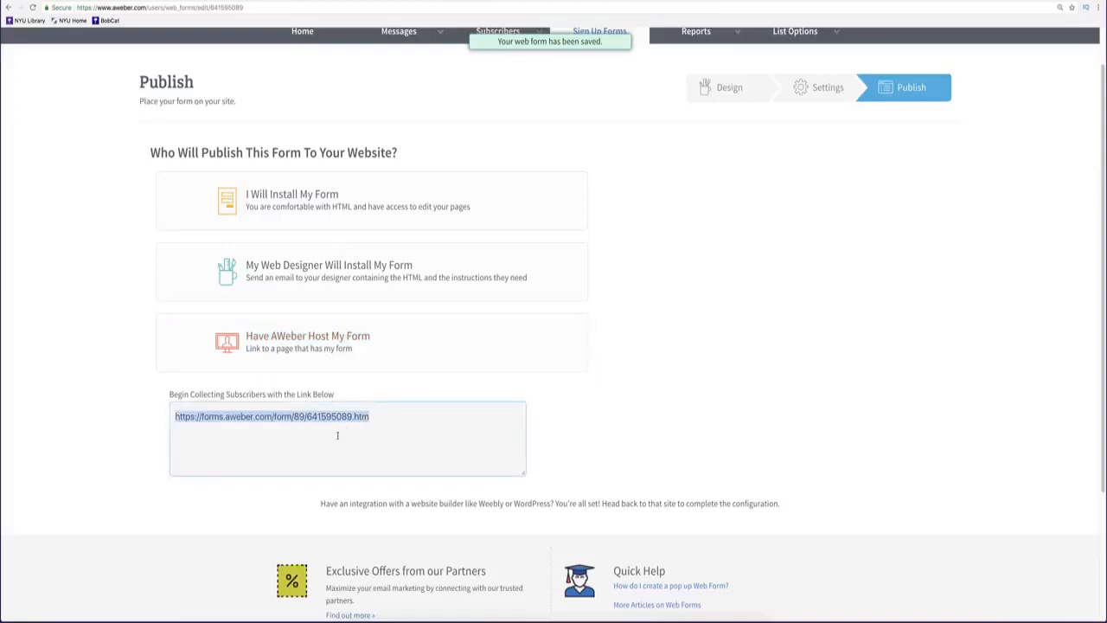
pyautogui.click(391, 429)
pyautogui.doubleClick(388, 428)
pyautogui.click(388, 427)
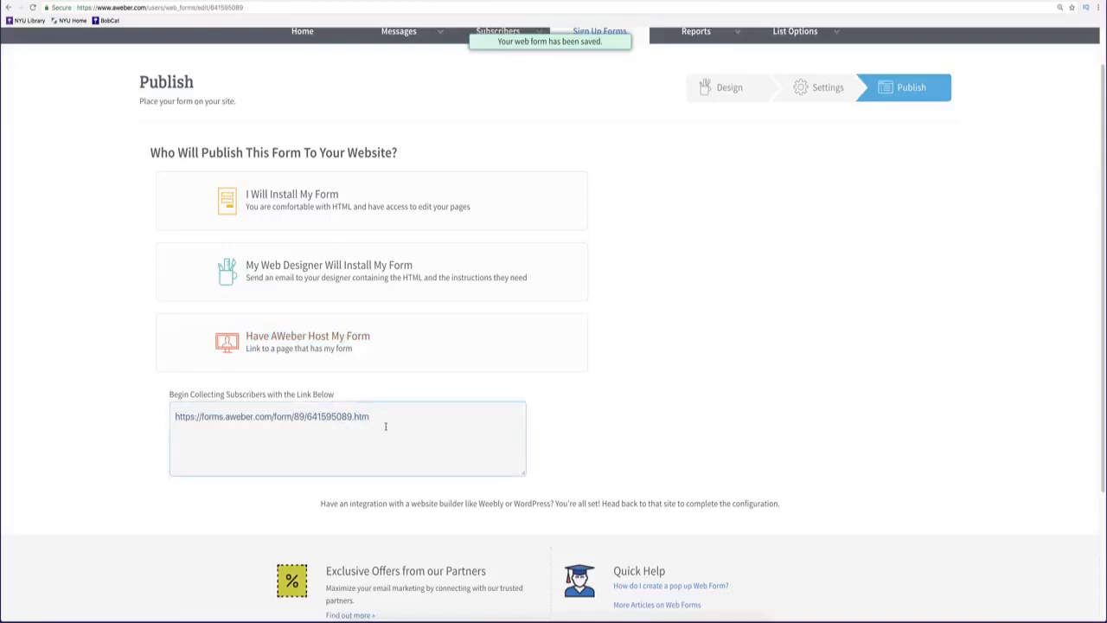
pyautogui.tripleClick(370, 415)
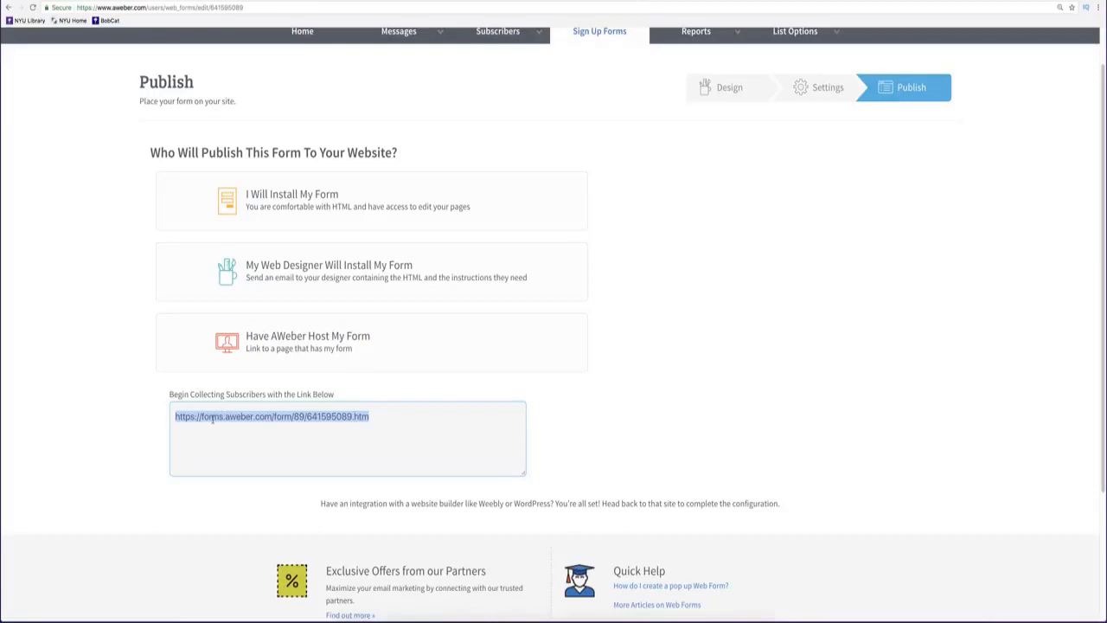
pyautogui.click(380, 414)
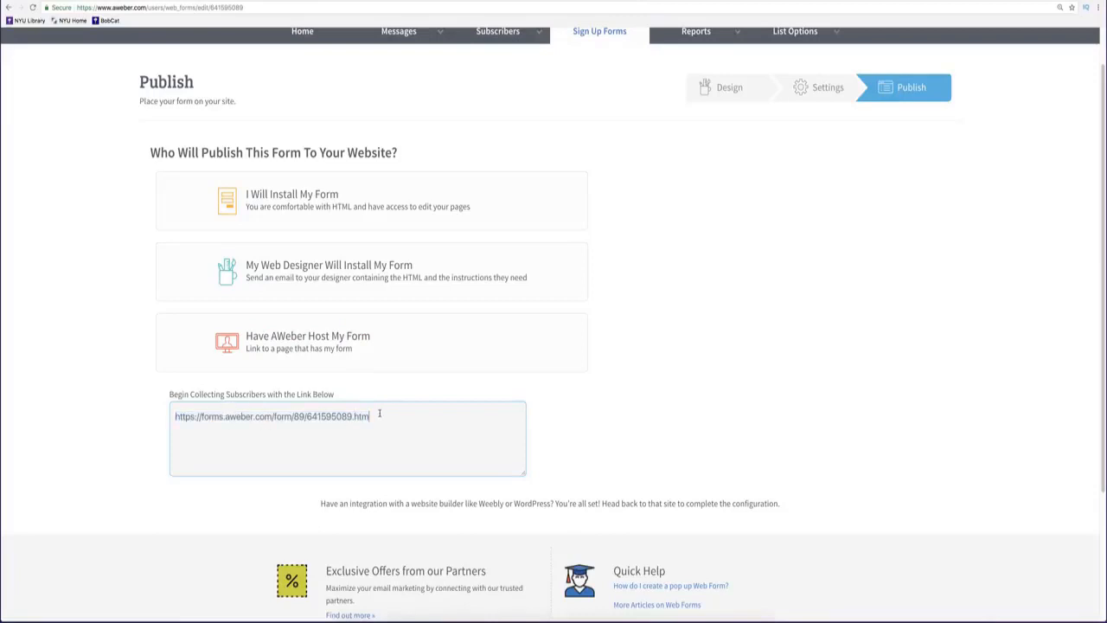
pyautogui.tripleClick(239, 416)
pyautogui.hotkey('ctrl', 'c')
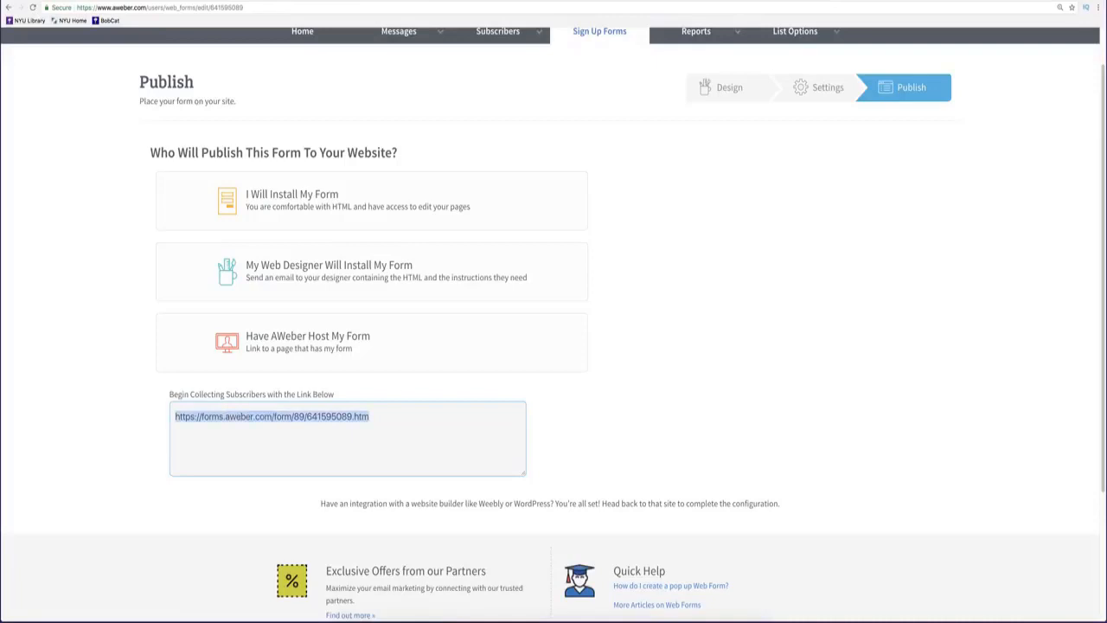
pyautogui.click(381, 1)
pyautogui.click(380, 11)
# Search google.com for 'bitly', open Bitly, and paste the hosted form link to shorten.
pyautogui.write('google.com')
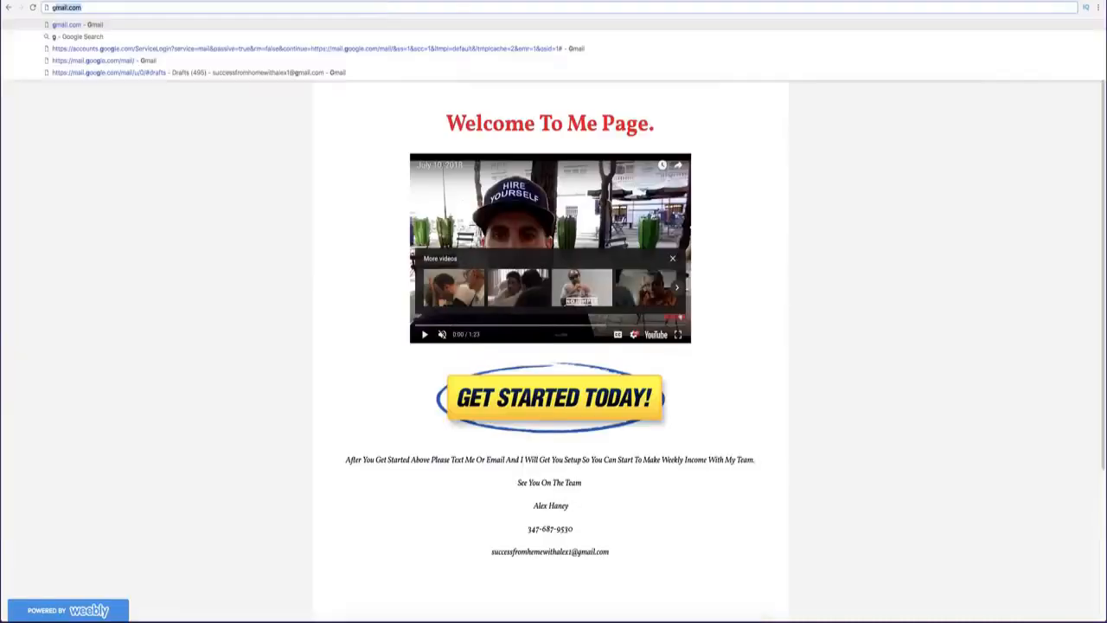
pyautogui.press('Return')
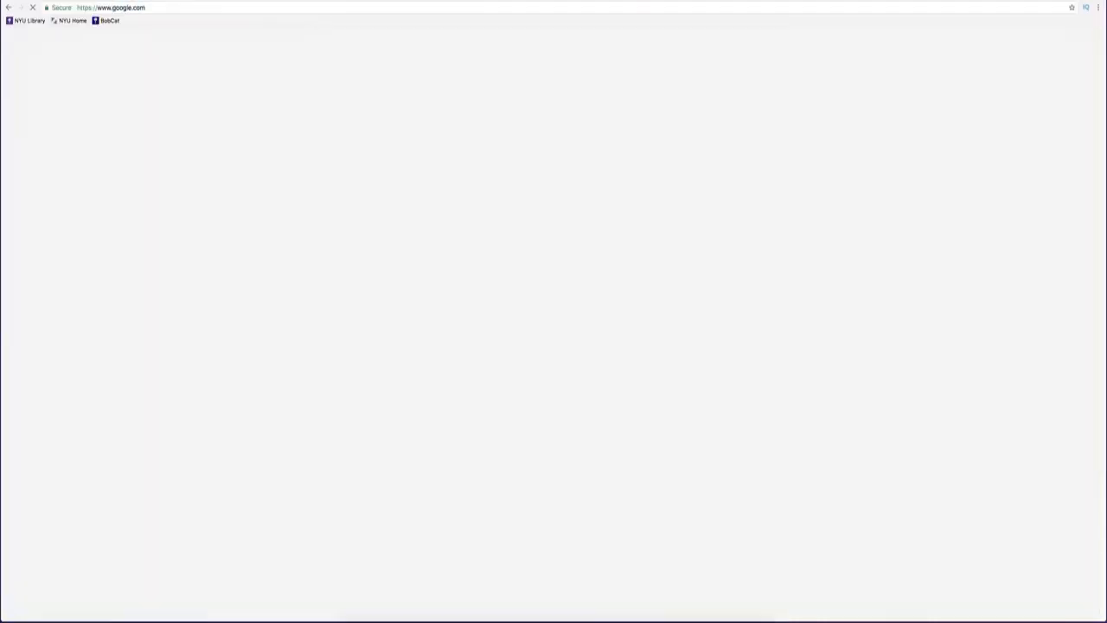
pyautogui.write('bitly')
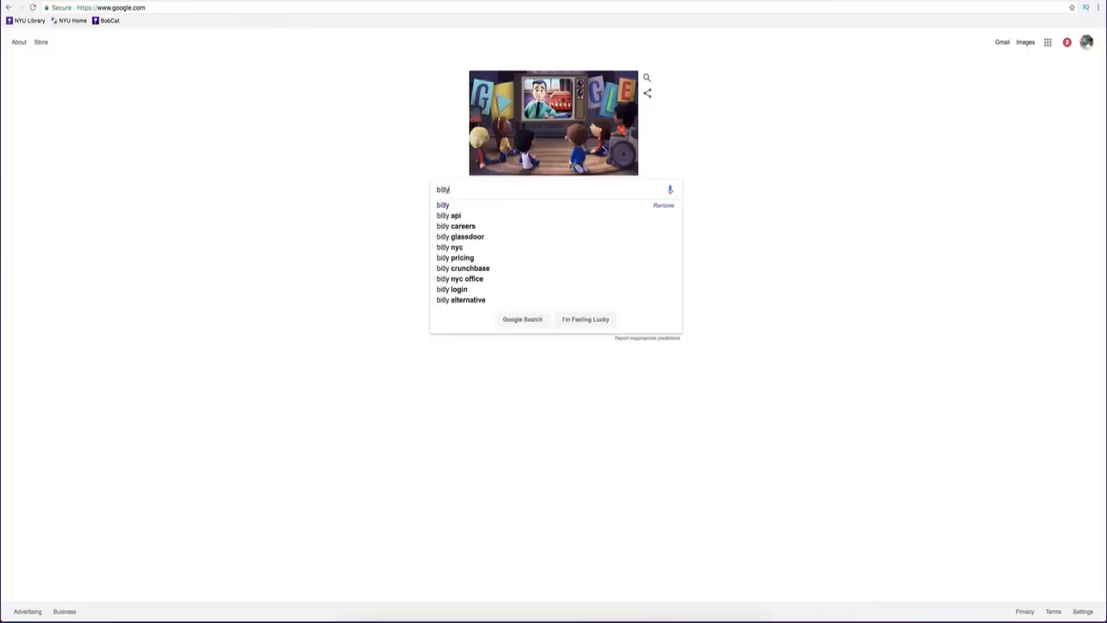
pyautogui.press('Return')
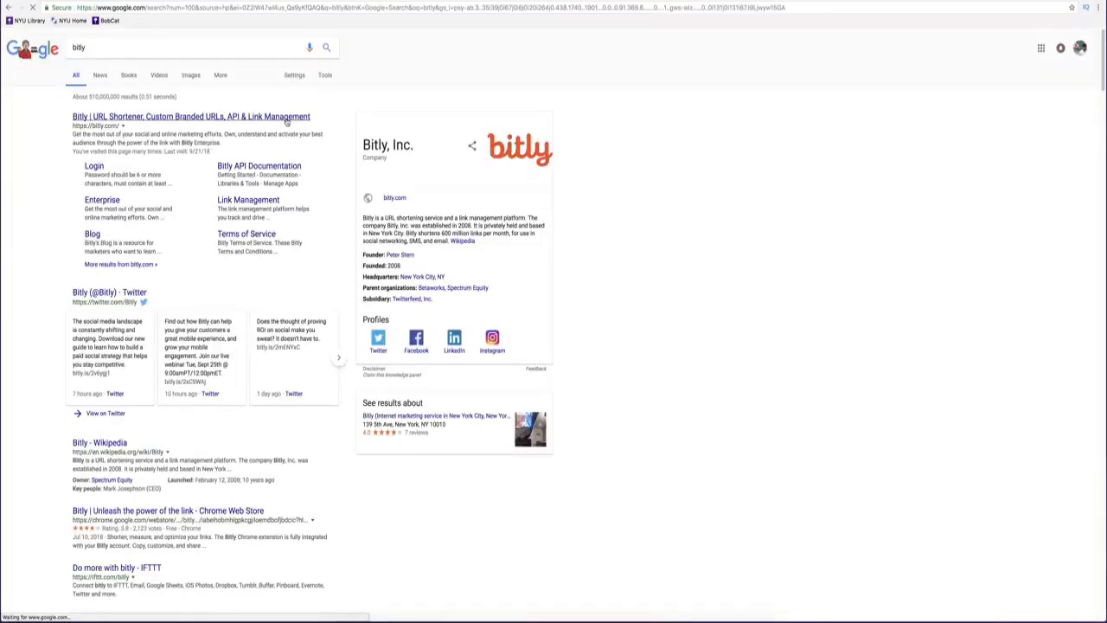
pyautogui.click(288, 119)
pyautogui.click(478, 246)
pyautogui.hotkey('ctrl', 'v')
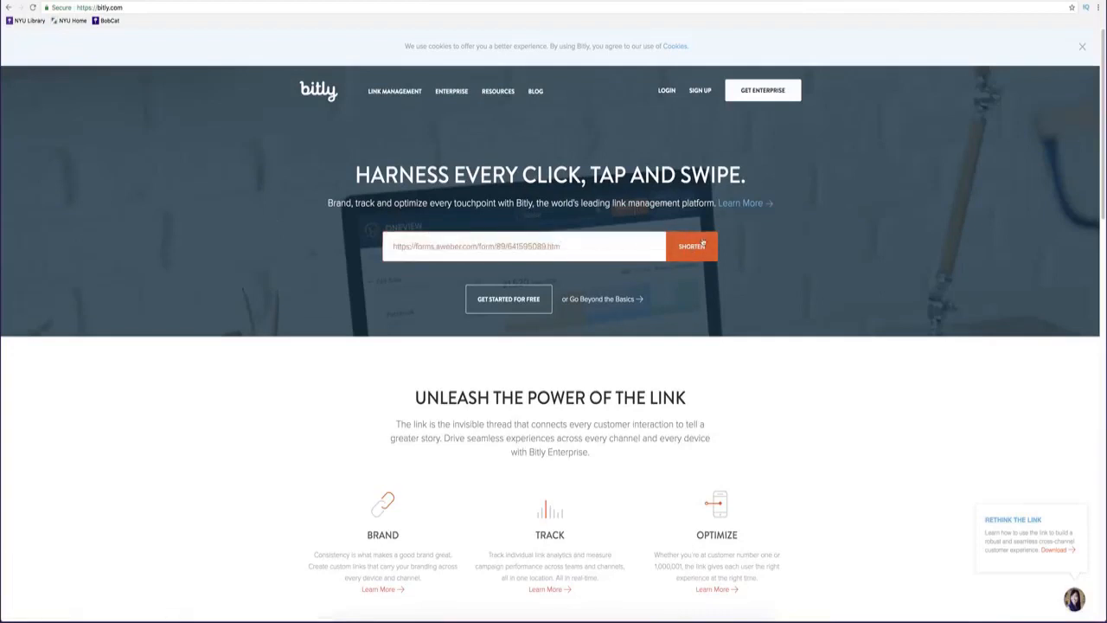
pyautogui.click(692, 247)
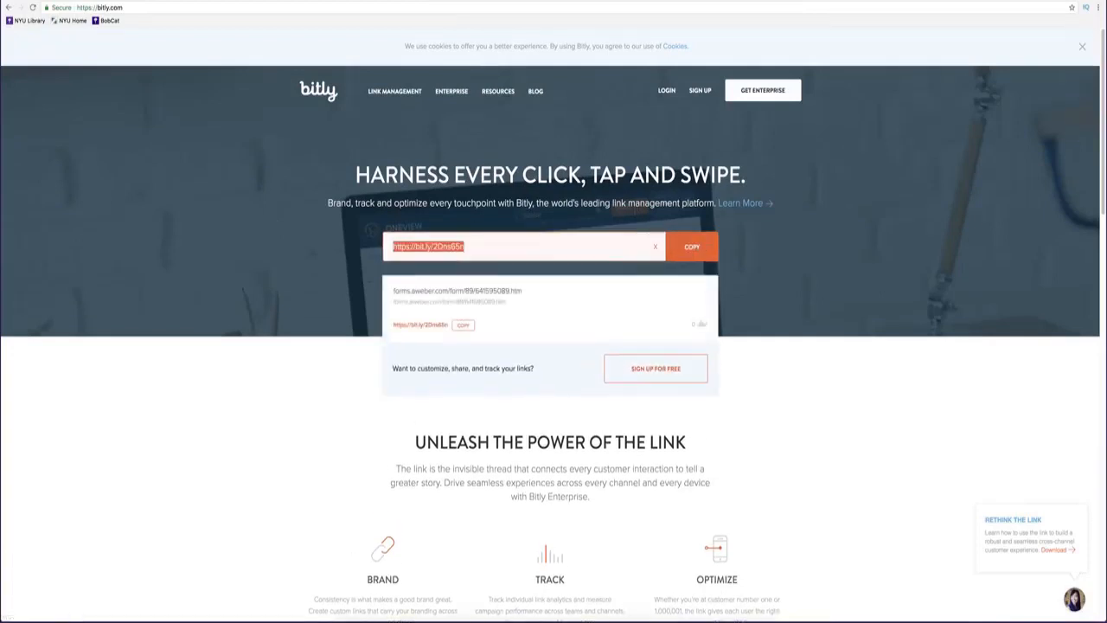
pyautogui.click(243, 291)
pyautogui.click(358, 1)
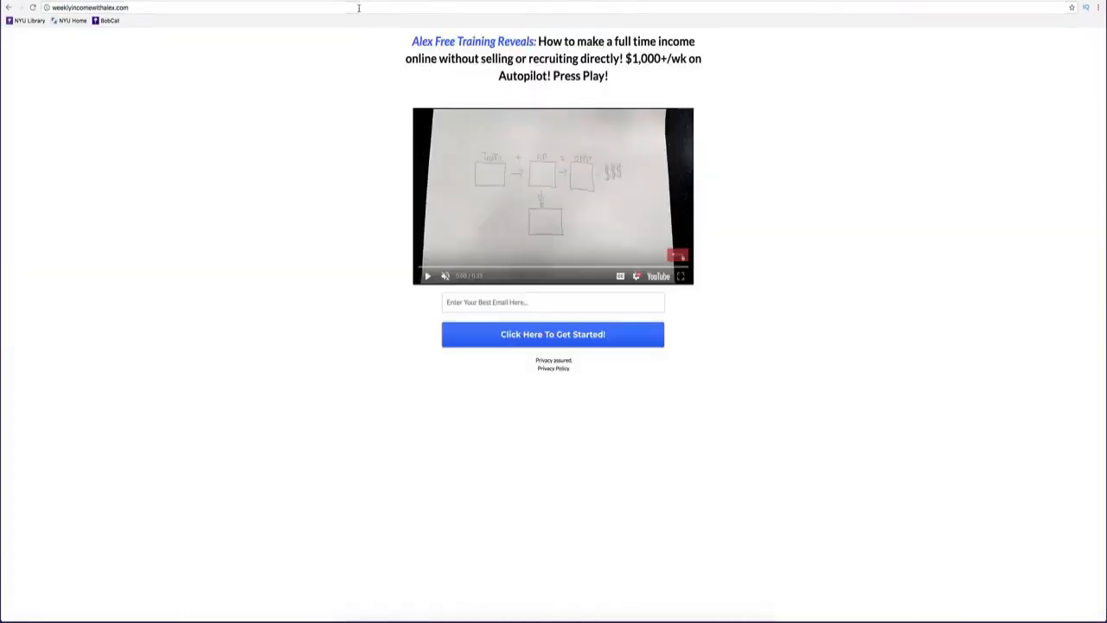
pyautogui.click(358, 7)
pyautogui.write('https://bit.ly/2Dns65n')
pyautogui.press('Return')
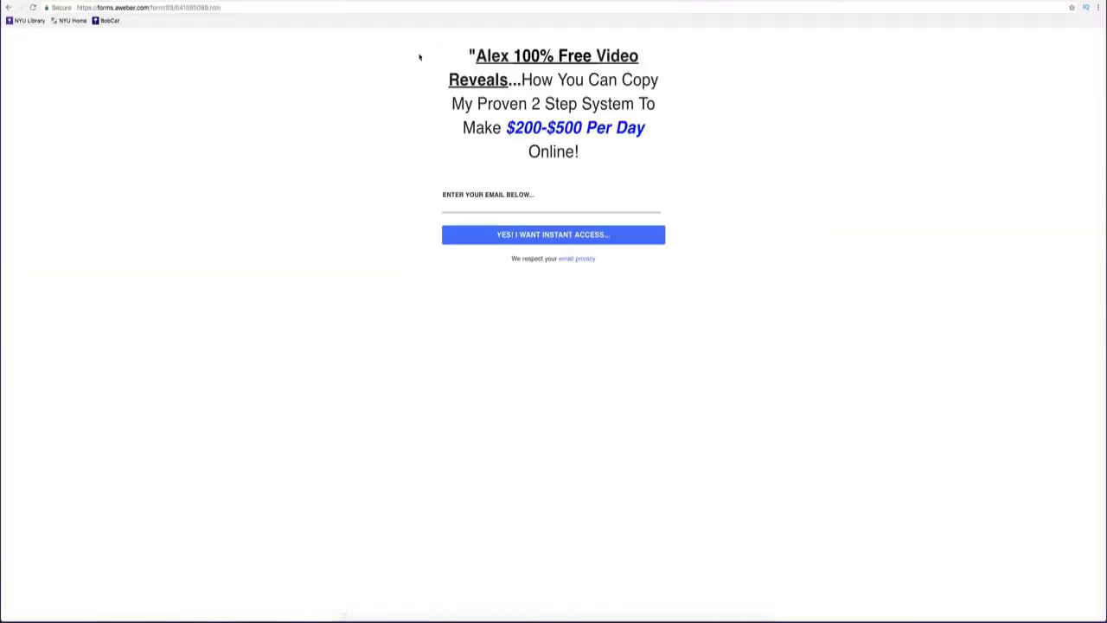
pyautogui.click(358, 1)
pyautogui.scroll(2, 422, 133)
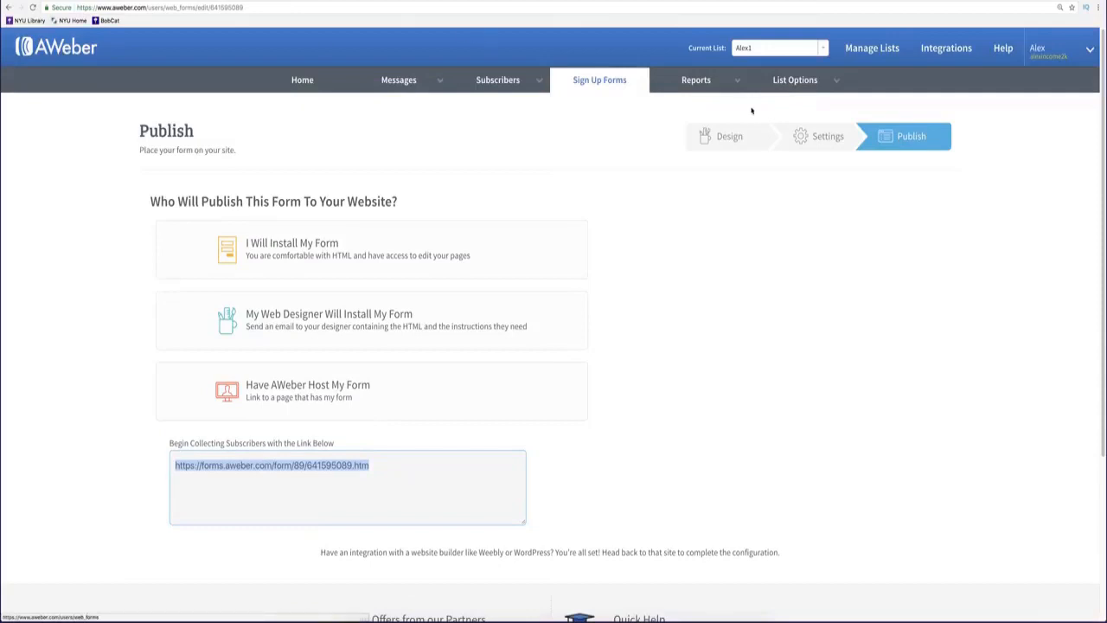
# Recheck the hosted form, then go to AWeber's Sign Up Forms list and start a new form.
pyautogui.click(512, 1)
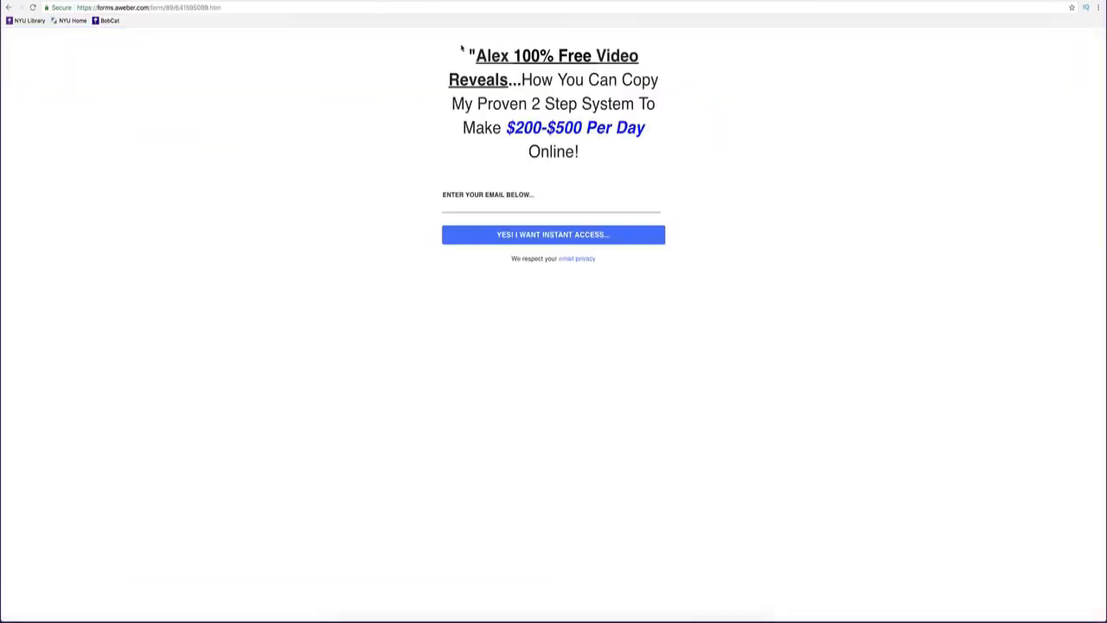
pyautogui.moveTo(461, 49); pyautogui.dragTo(555, 55)
pyautogui.click(287, 1)
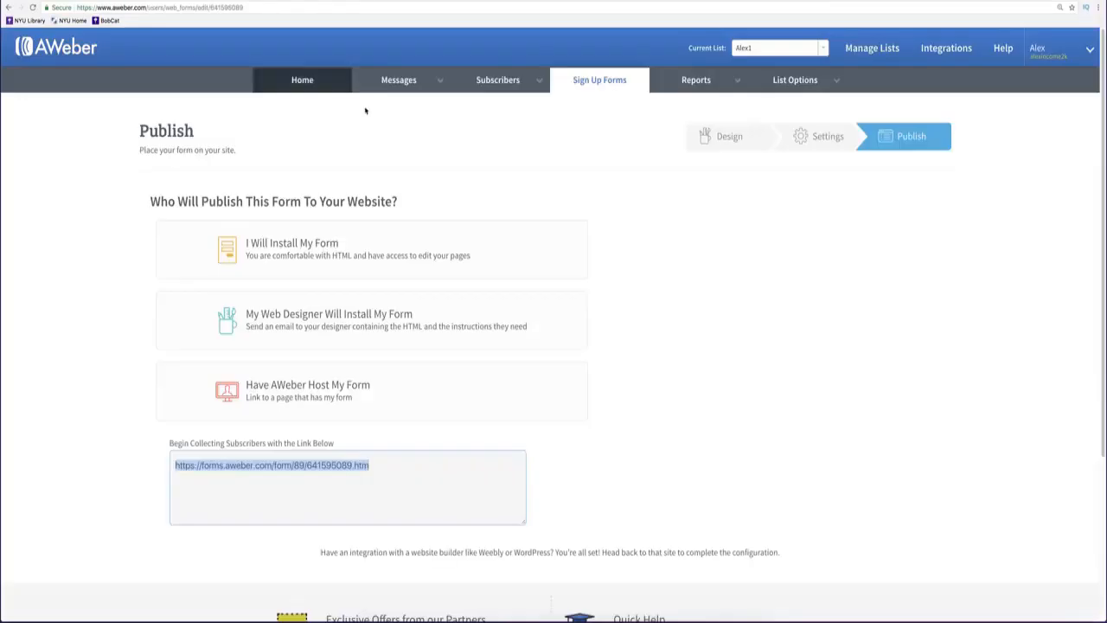
pyautogui.click(624, 89)
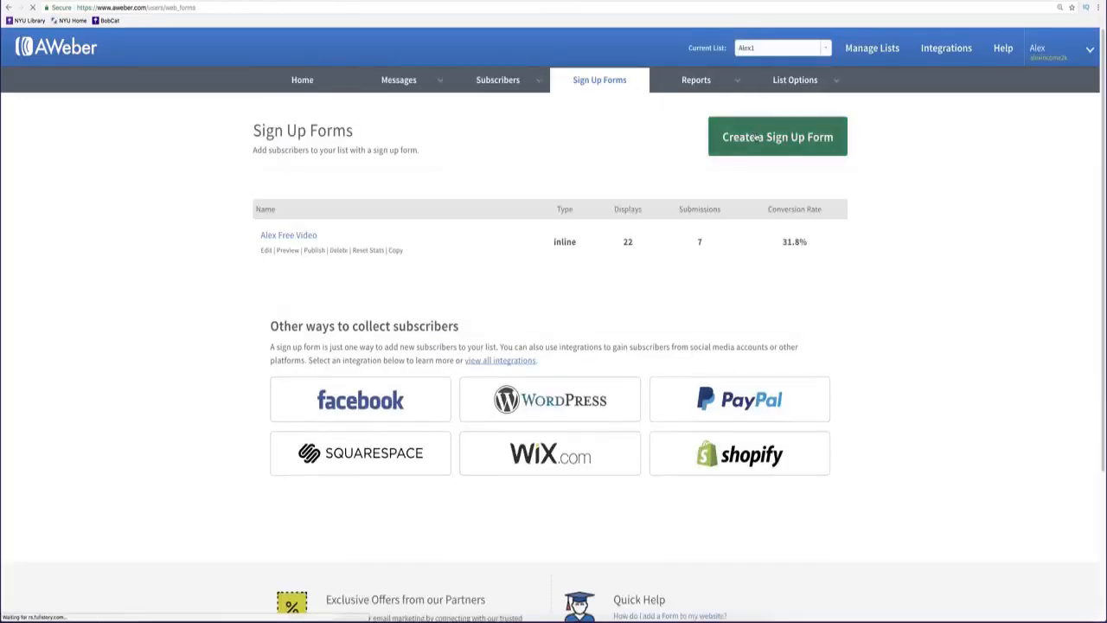
pyautogui.click(793, 139)
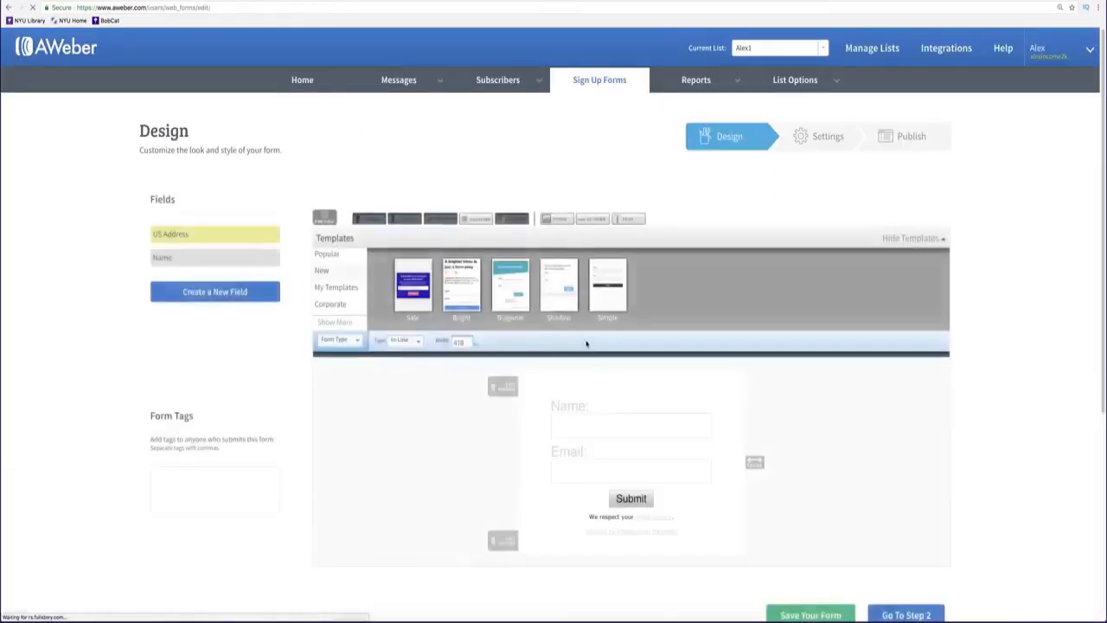
# Preview the Bright template and load it into the new form.
pyautogui.scroll(-1, 583, 338)
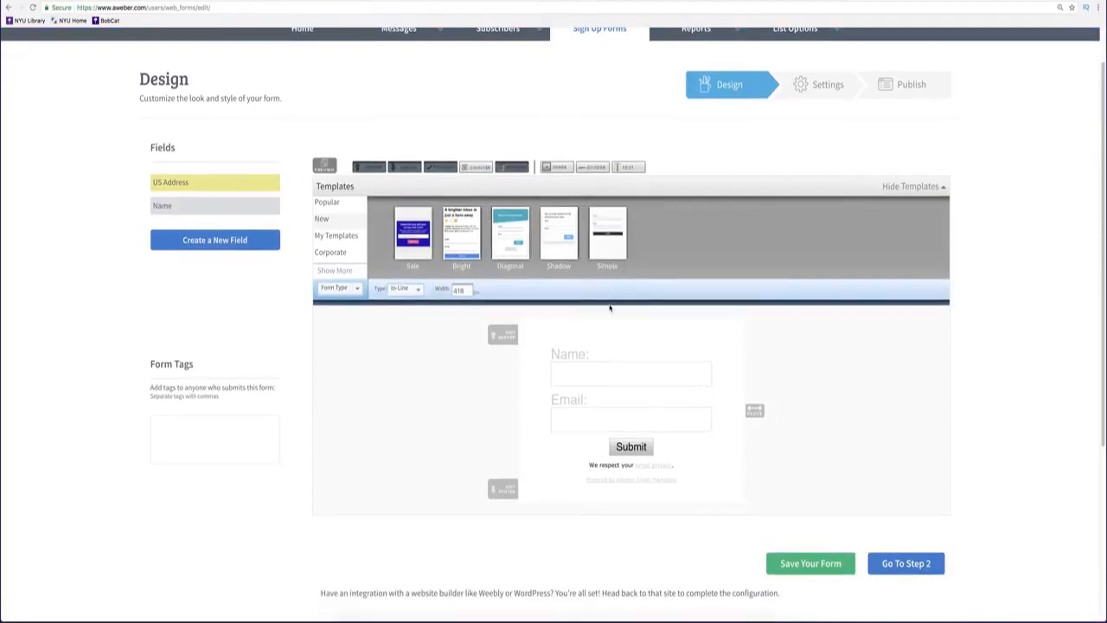
pyautogui.scroll(-1, 608, 294)
pyautogui.click(469, 261)
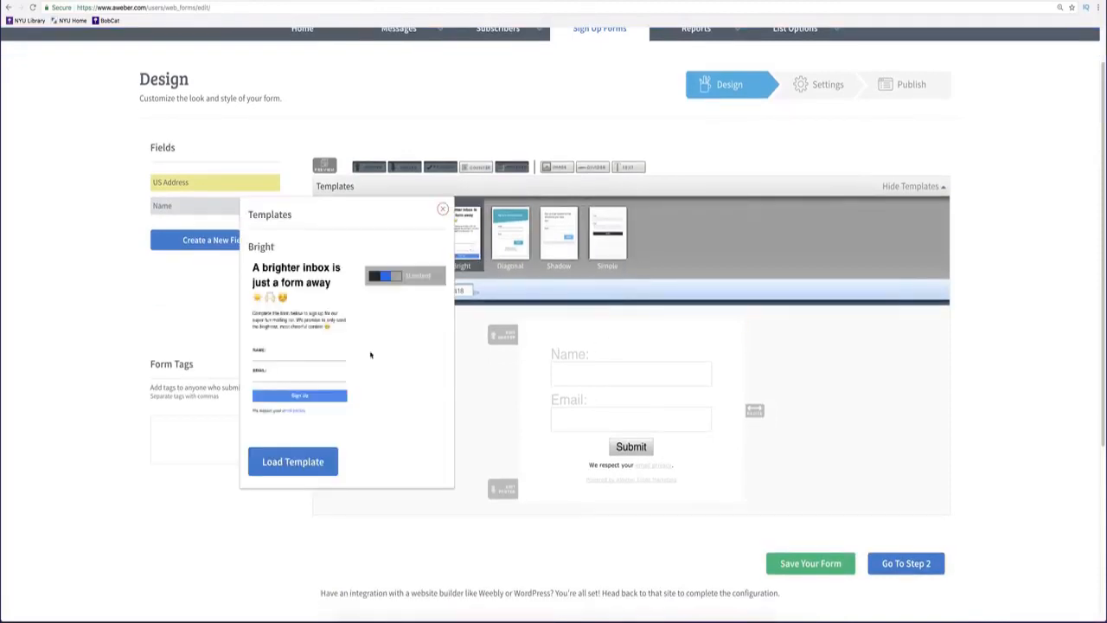
pyautogui.click(316, 461)
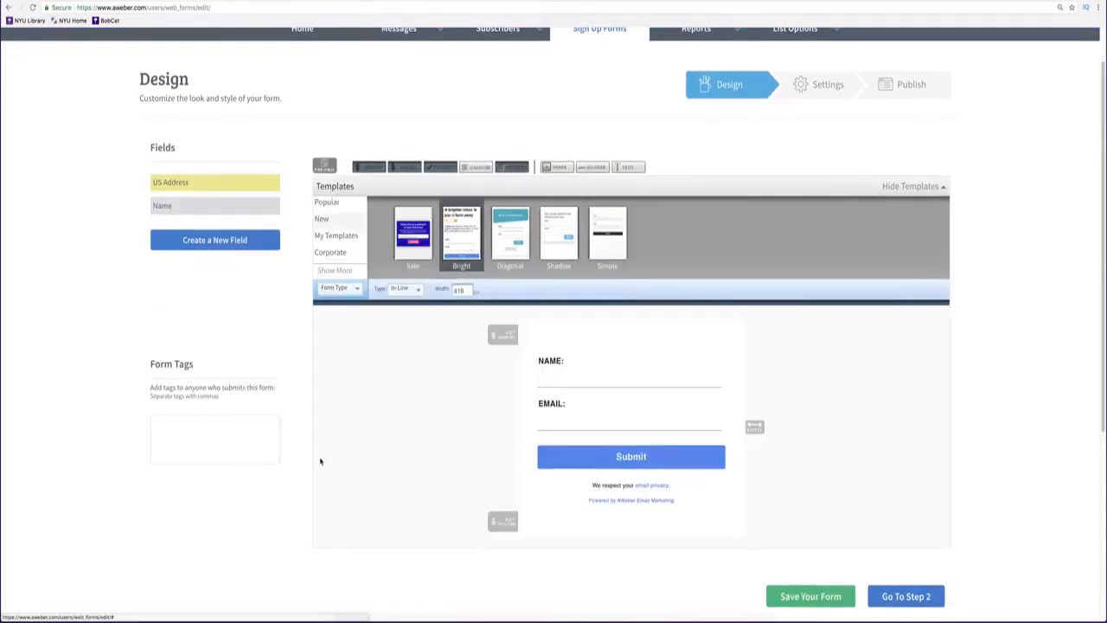
# Remove the Name field, edit the Submit button text, and continue to the Settings step.
pyautogui.click(506, 335)
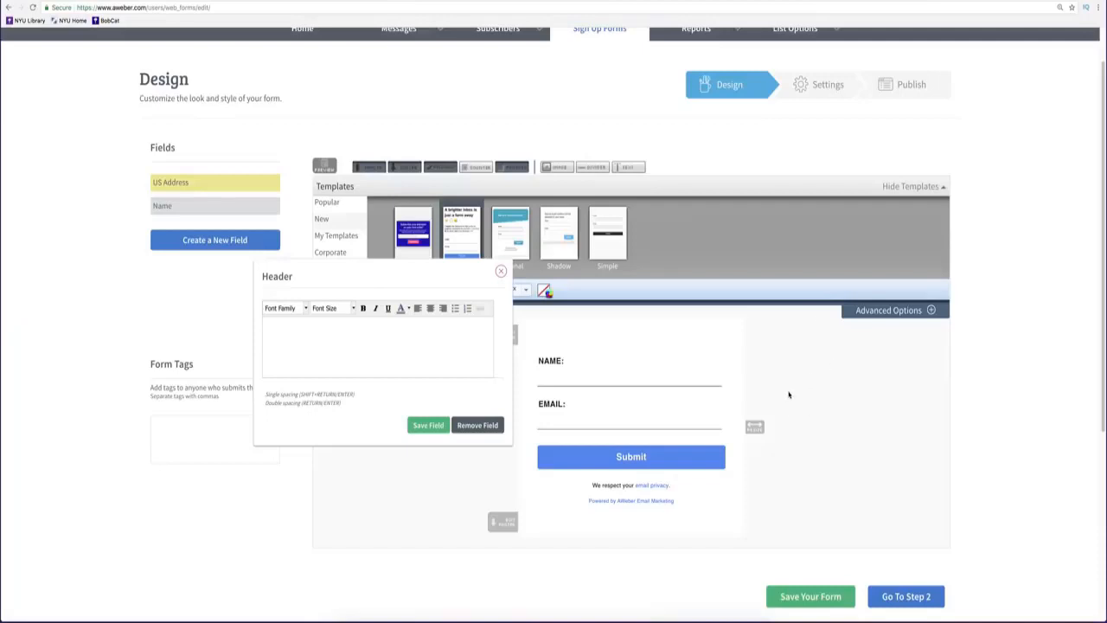
pyautogui.click(740, 362)
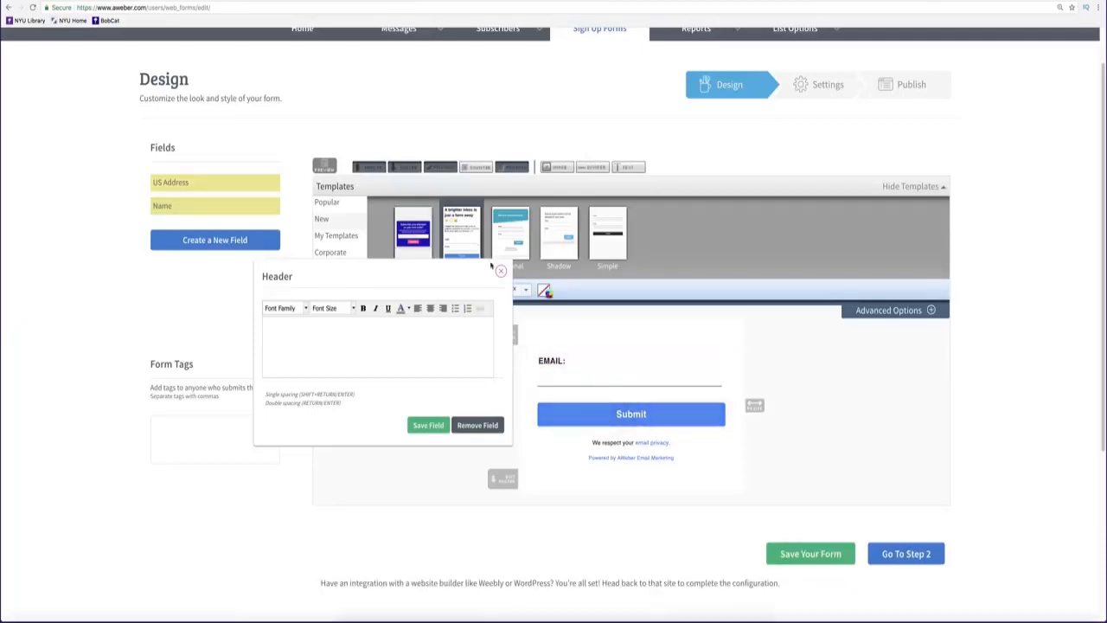
pyautogui.click(500, 271)
pyautogui.click(630, 413)
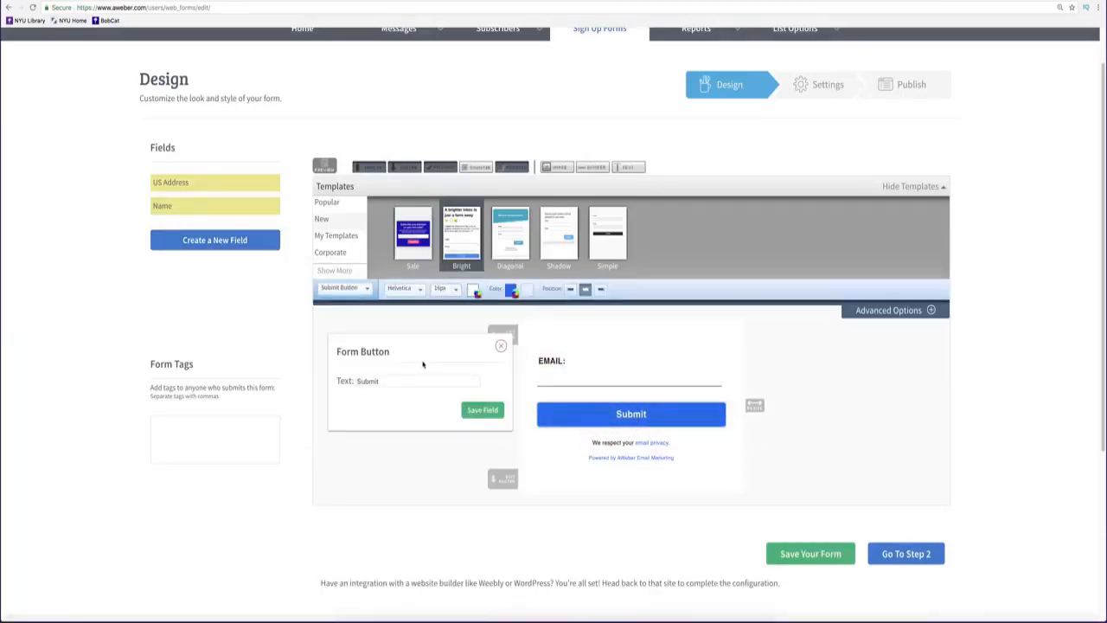
pyautogui.doubleClick(381, 381)
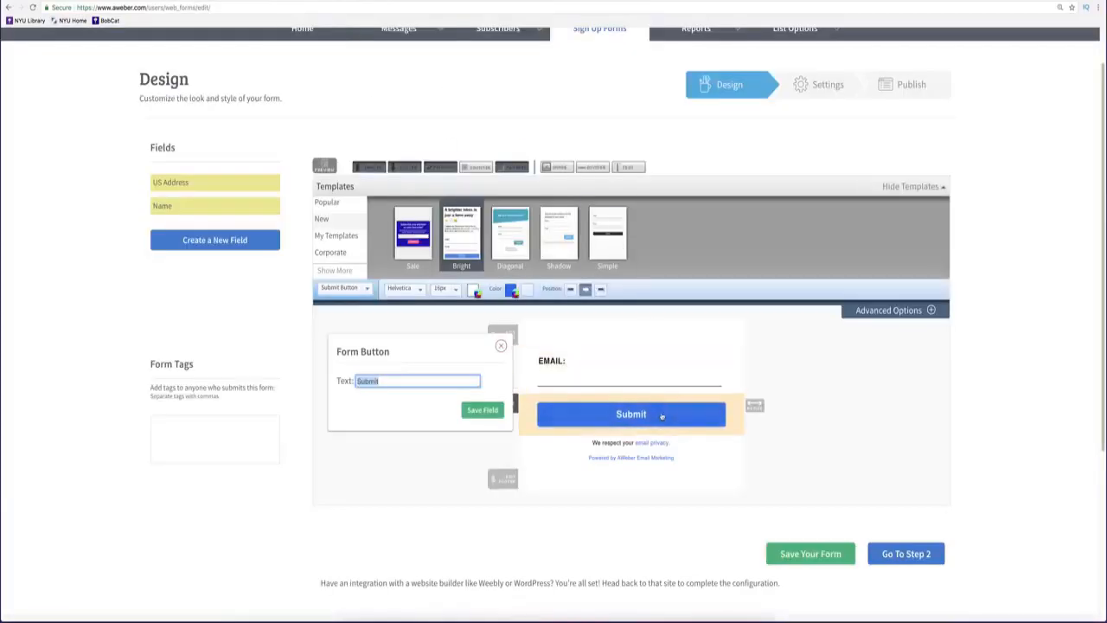
pyautogui.click(911, 554)
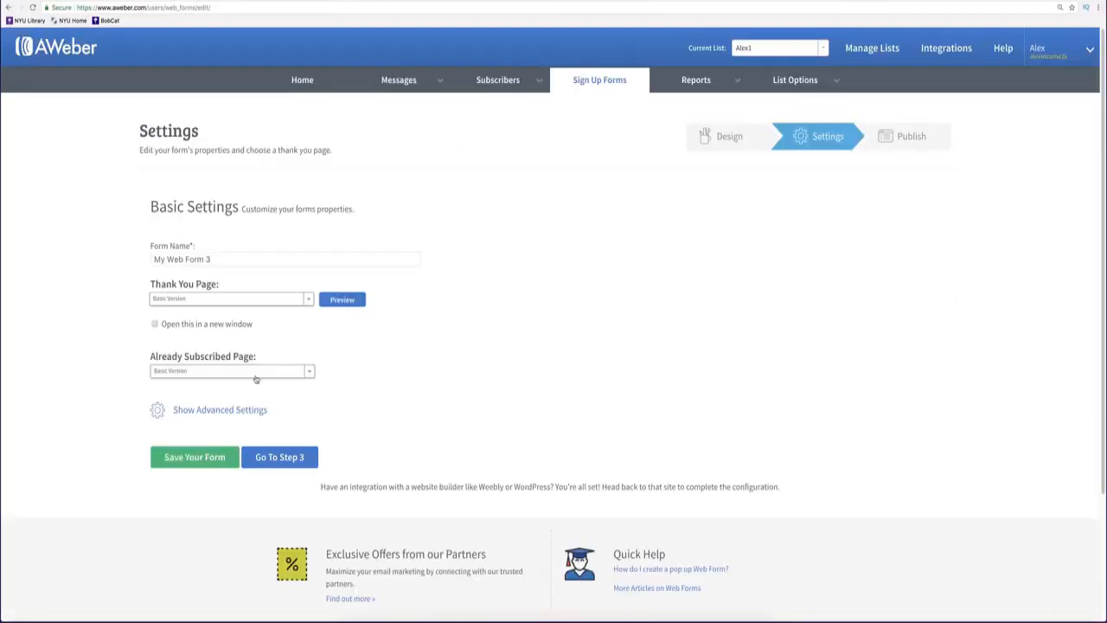
# Choose Custom Page in My Web Form 3's Thank You Page dropdown.
pyautogui.click(218, 301)
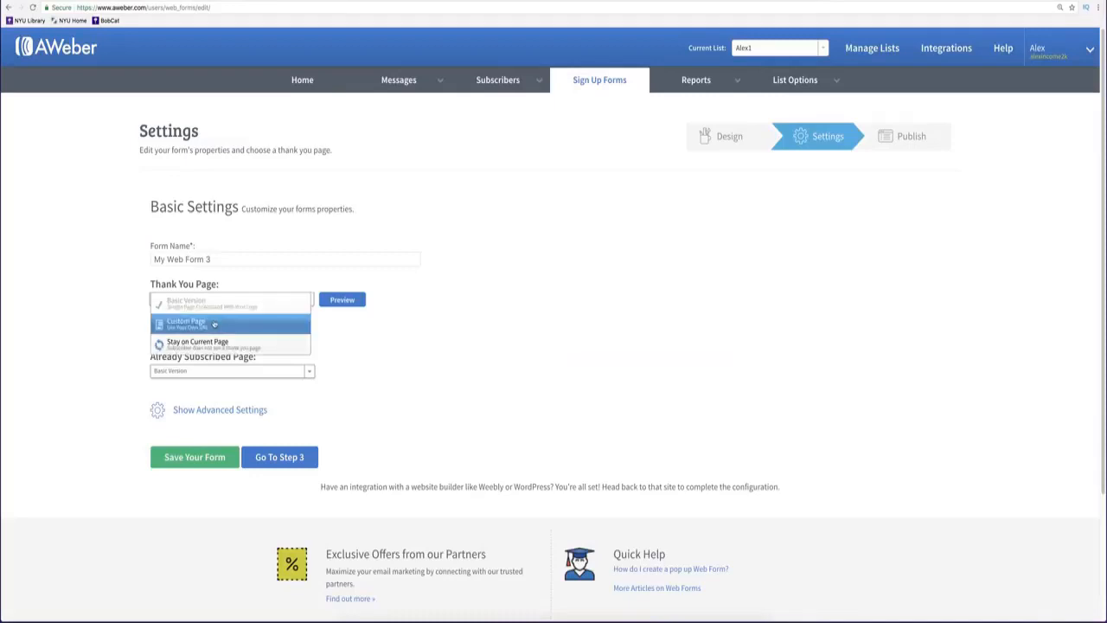
pyautogui.click(205, 321)
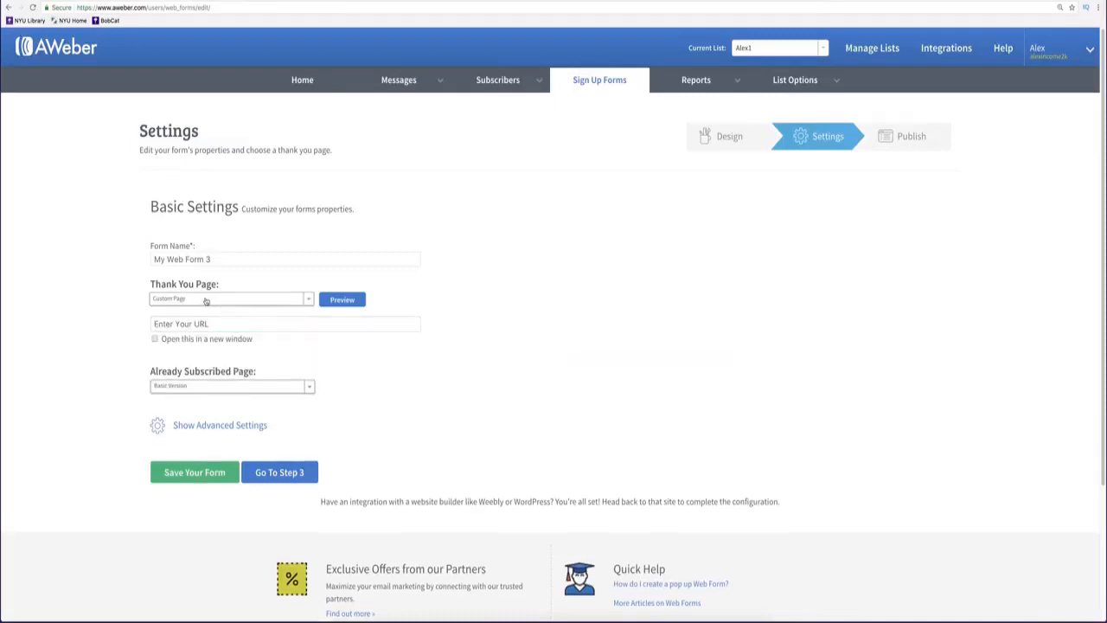
pyautogui.click(206, 300)
pyautogui.click(199, 324)
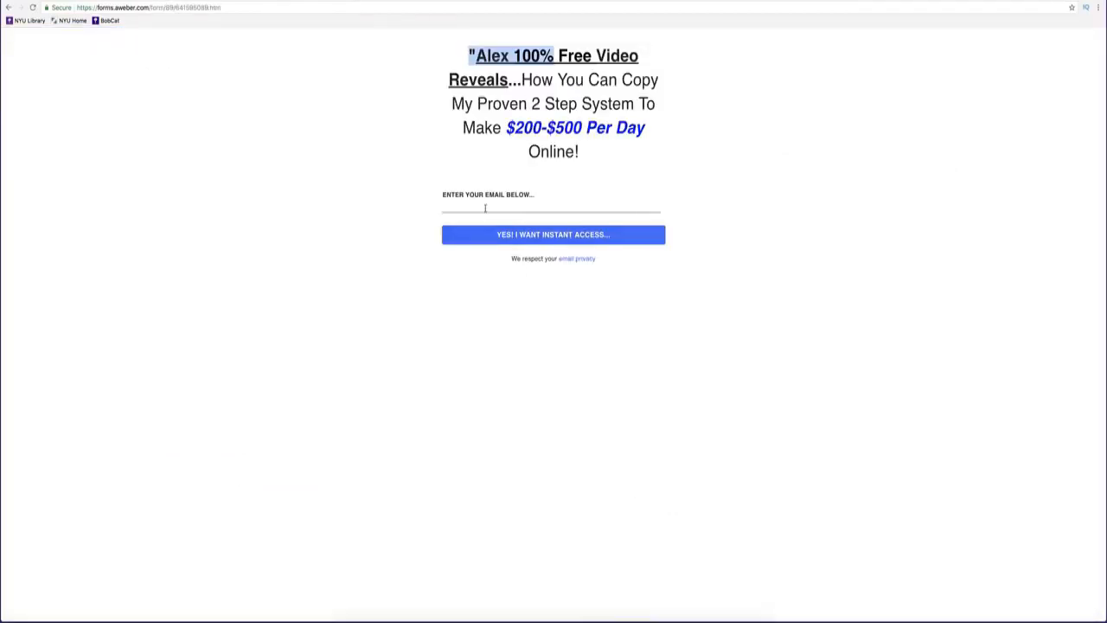
# Enter a test email address in the hosted sign-up form to check its Weebly redirect.
pyautogui.click(484, 204)
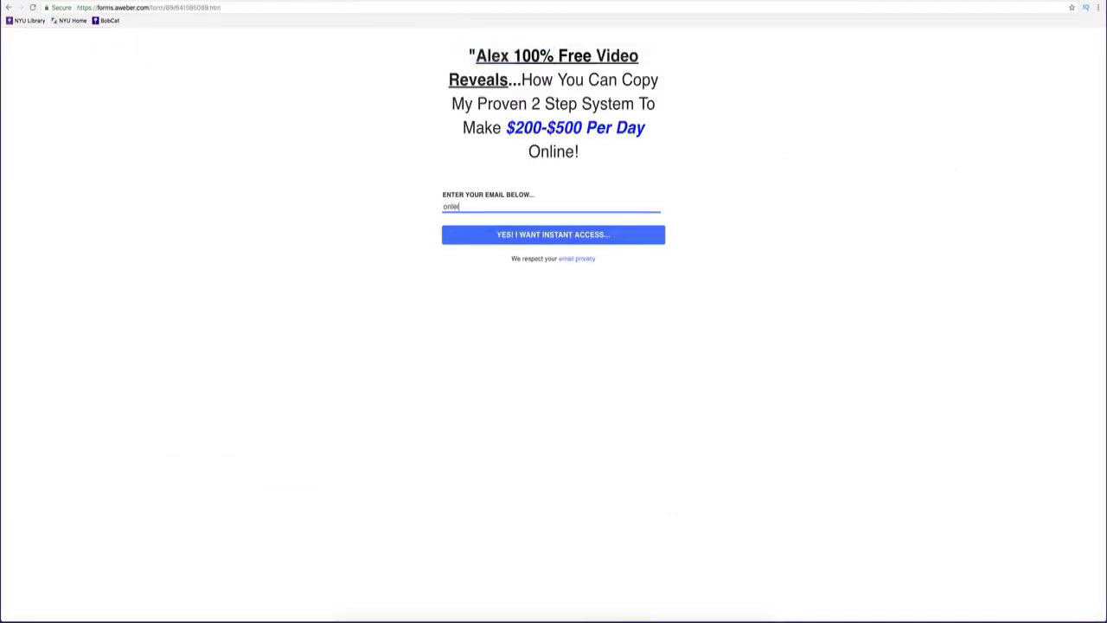
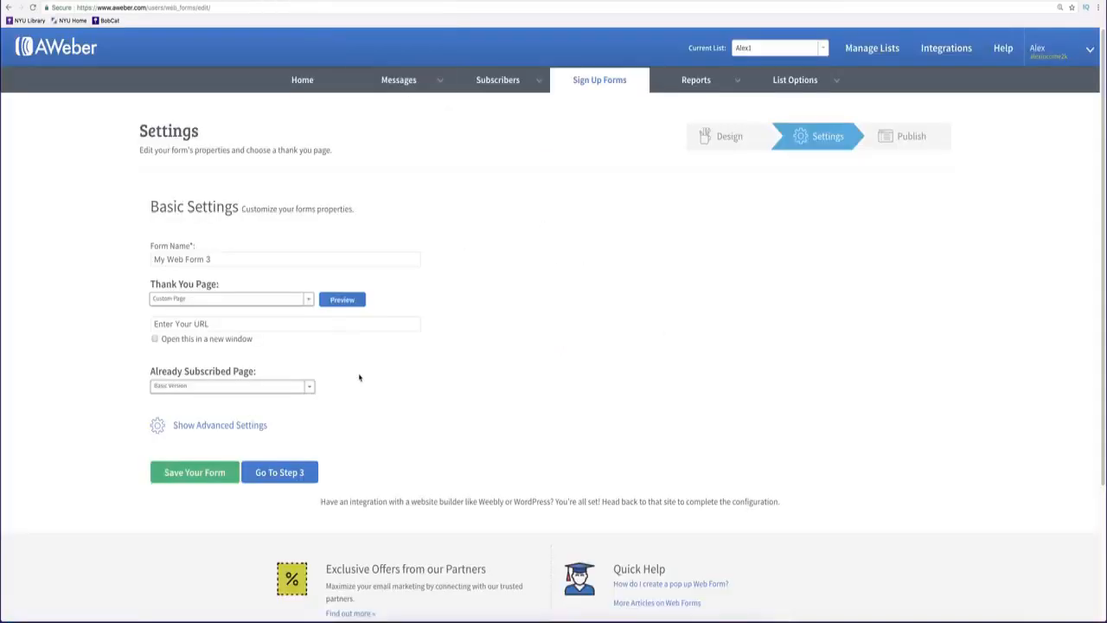
pyautogui.scroll(-1, 360, 378)
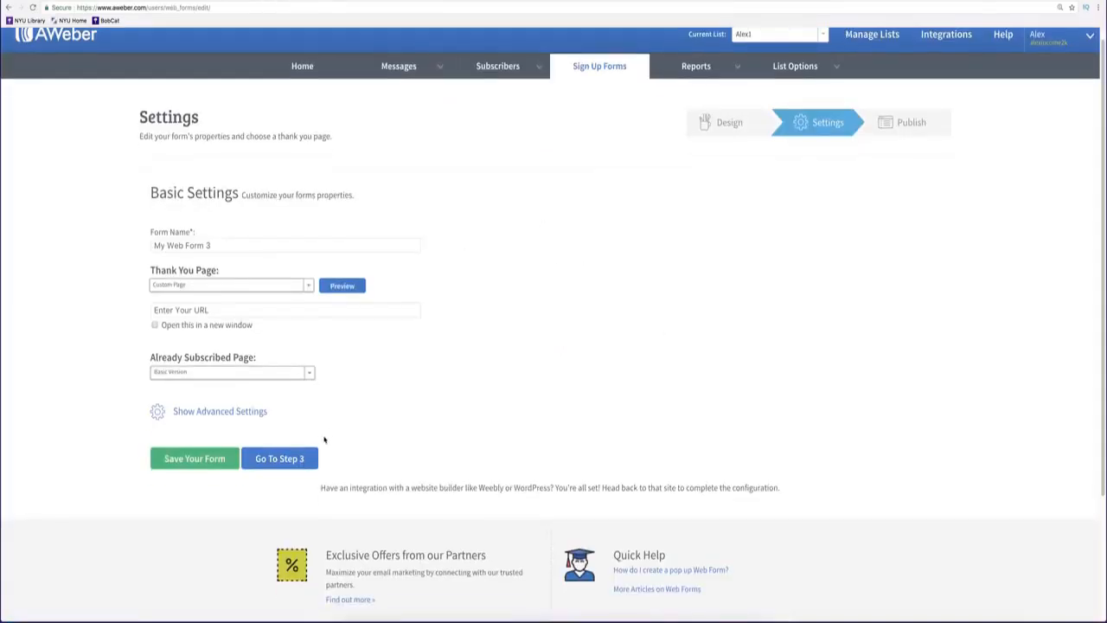
pyautogui.click(282, 461)
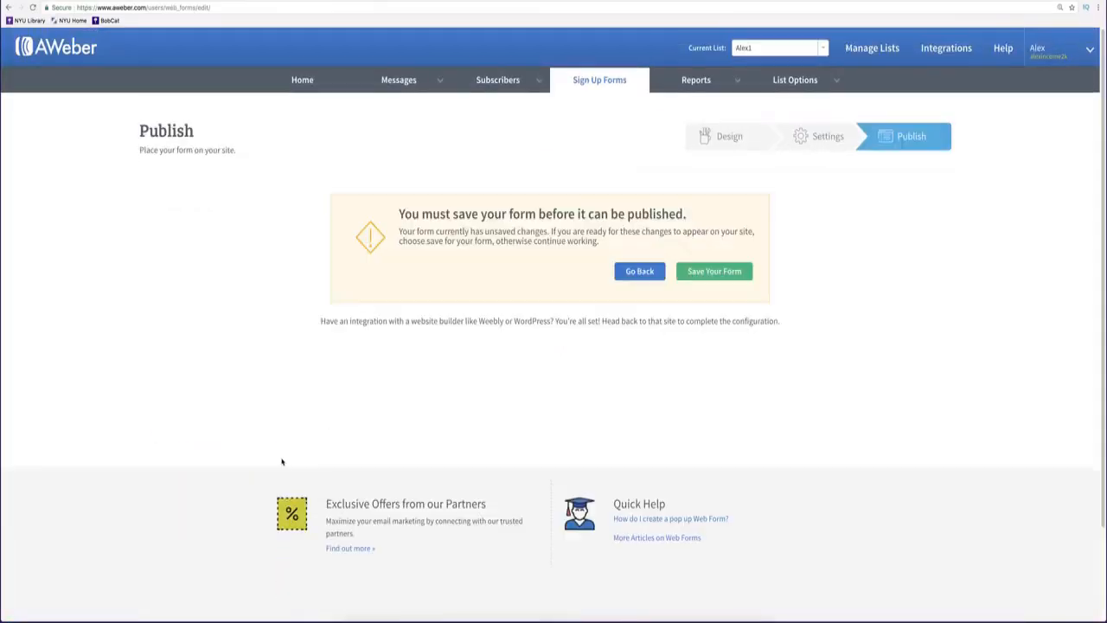
pyautogui.click(719, 270)
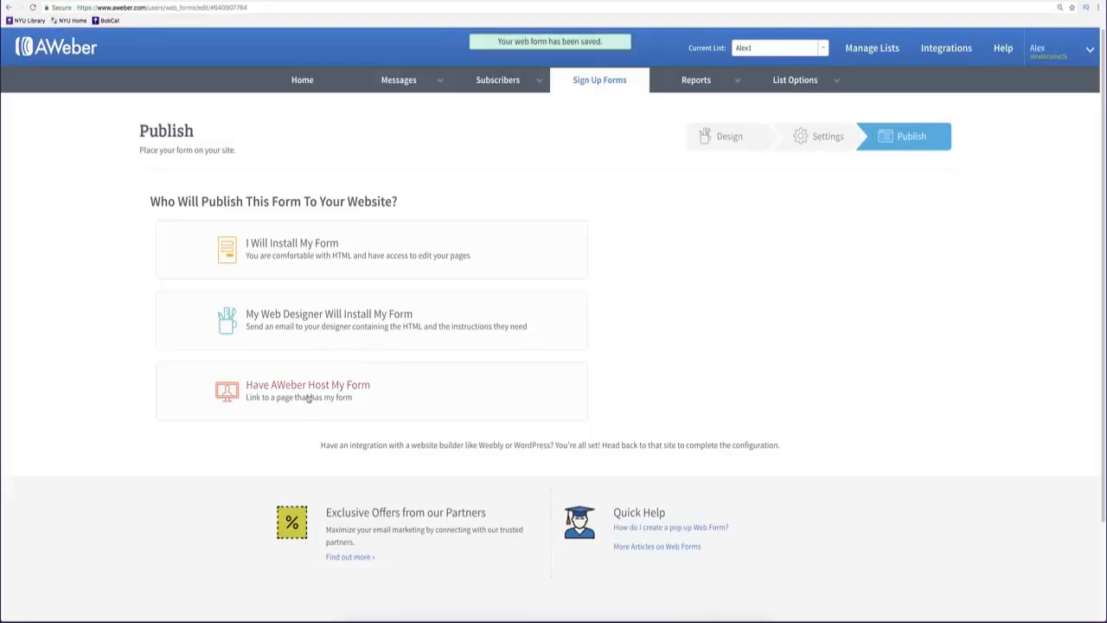
pyautogui.click(309, 397)
pyautogui.scroll(-2, 259, 406)
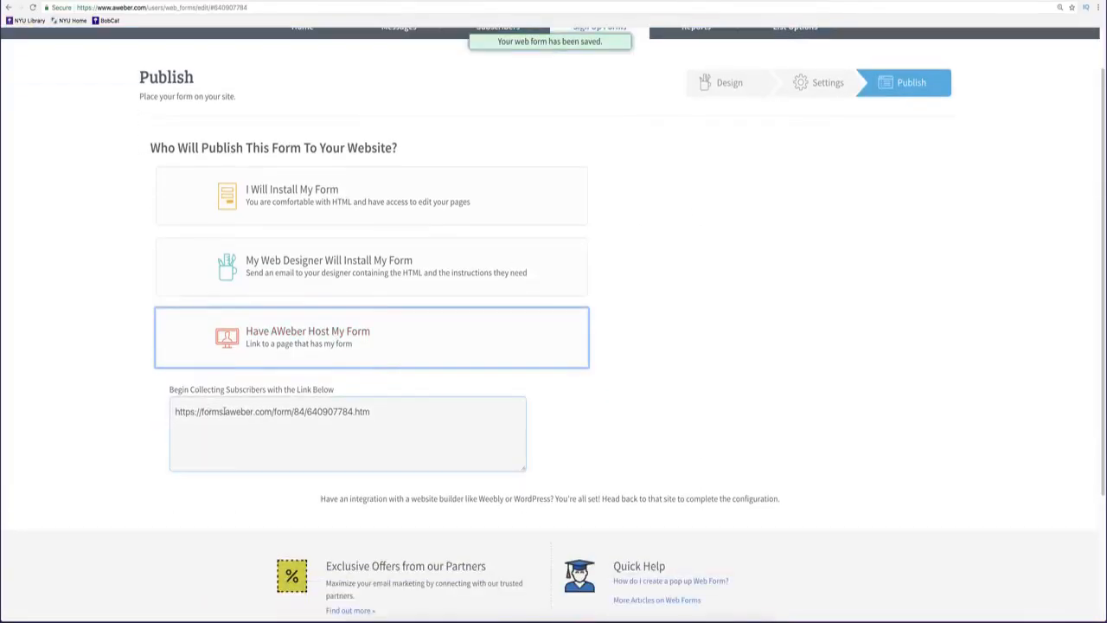
pyautogui.click(224, 412)
pyautogui.click(268, 412)
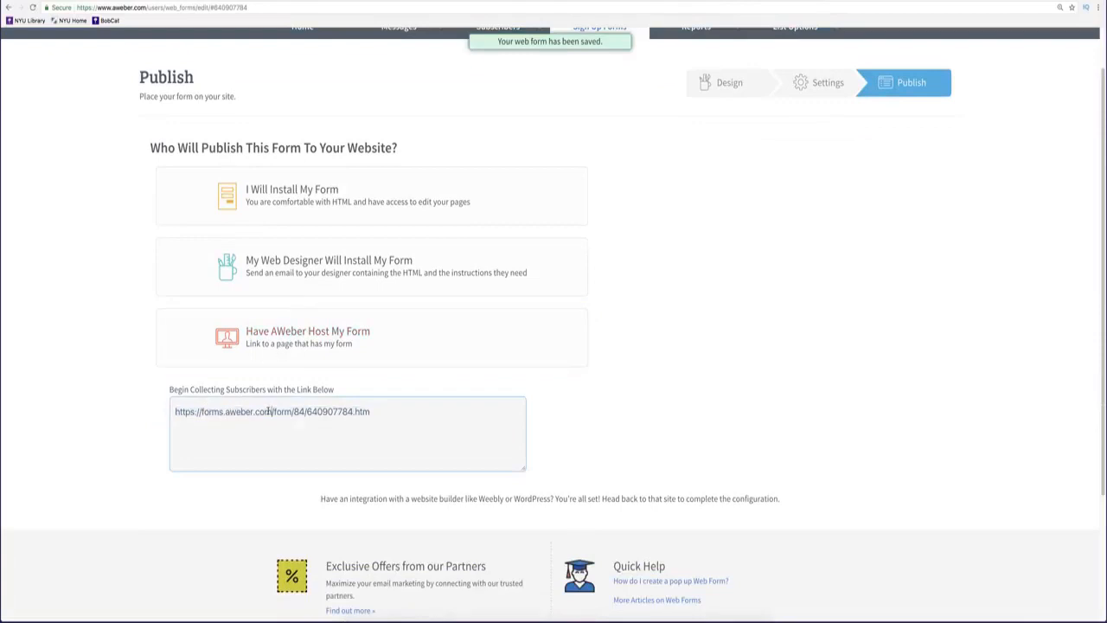
pyautogui.click(269, 411)
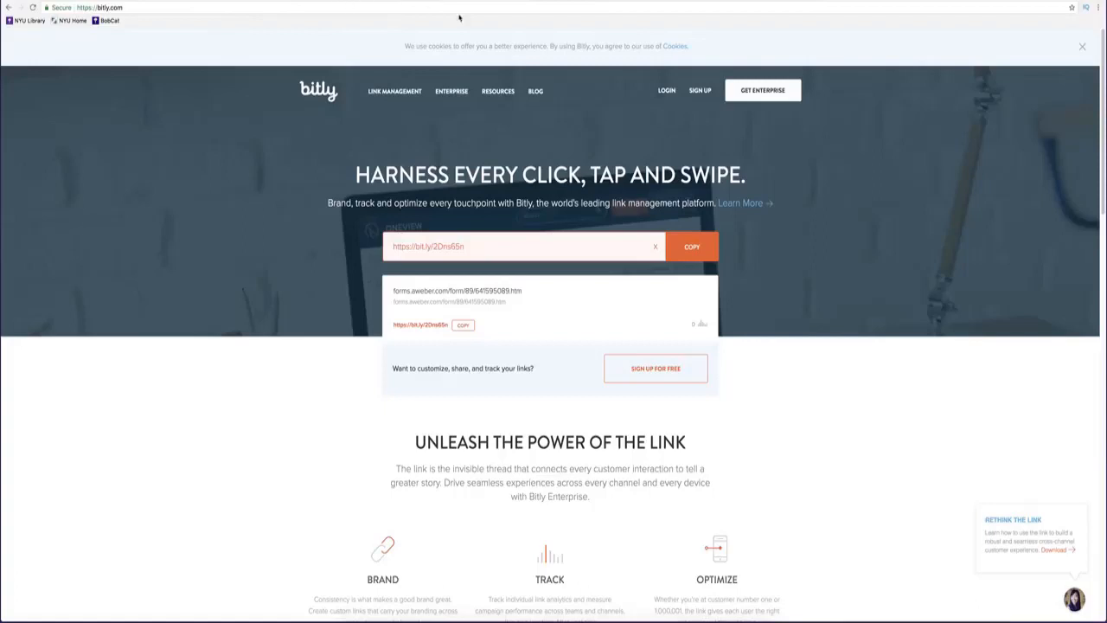
# Select the bit.ly short link's code, then head toward the AWeber account overview.
pyautogui.doubleClick(445, 249)
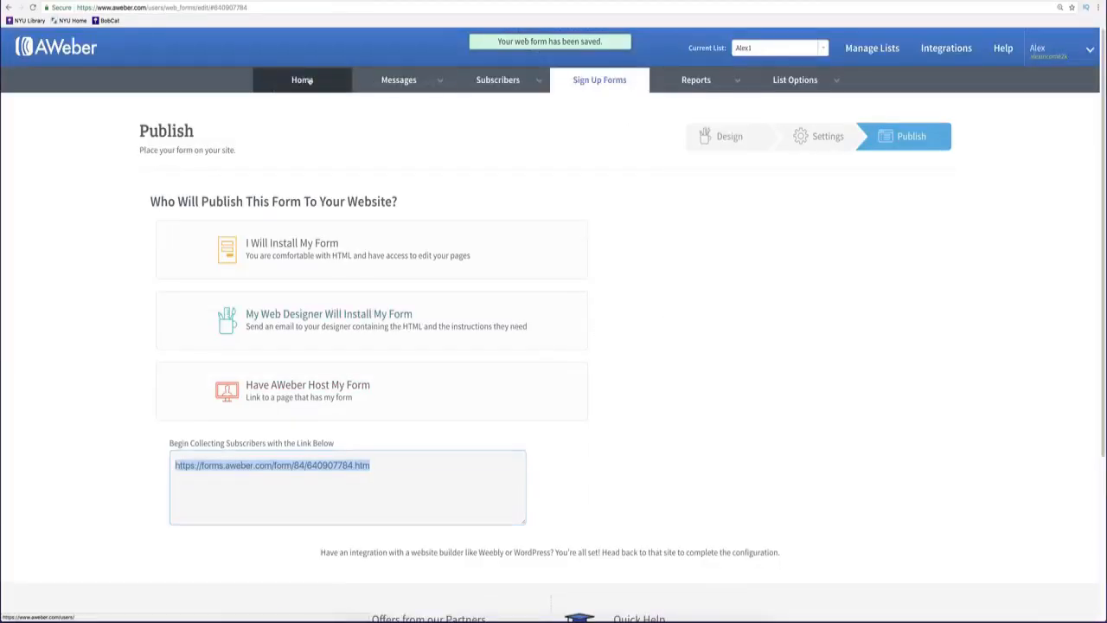
pyautogui.click(308, 80)
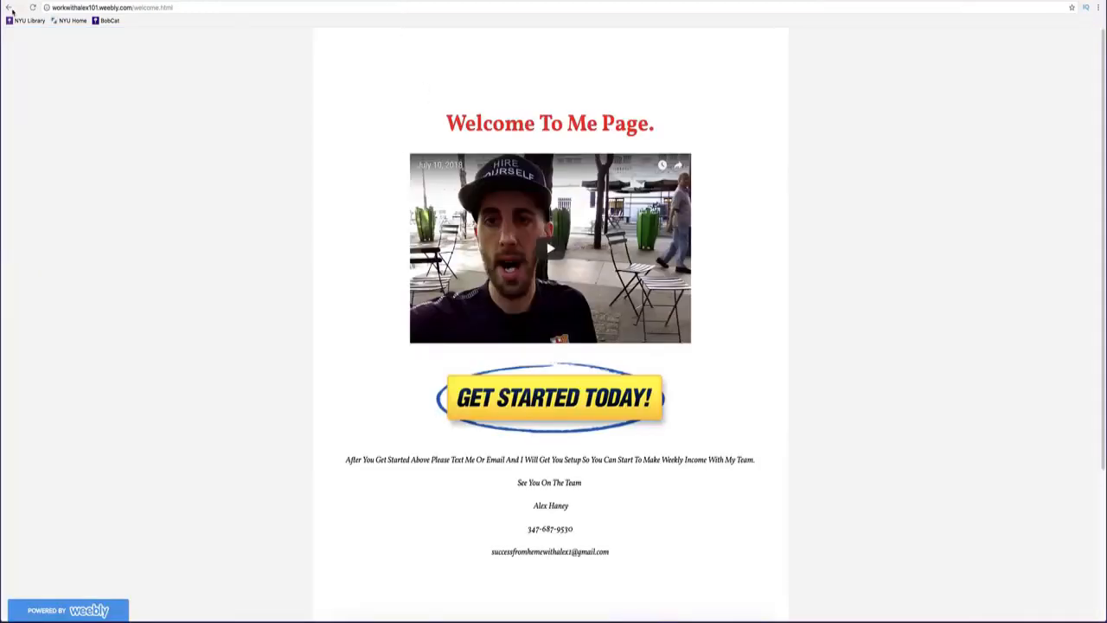
pyautogui.click(11, 11)
# Go back from the Weebly page and mark the Subscribers Today count of 1.
pyautogui.click(11, 10)
pyautogui.moveTo(458, 226); pyautogui.dragTo(439, 235)
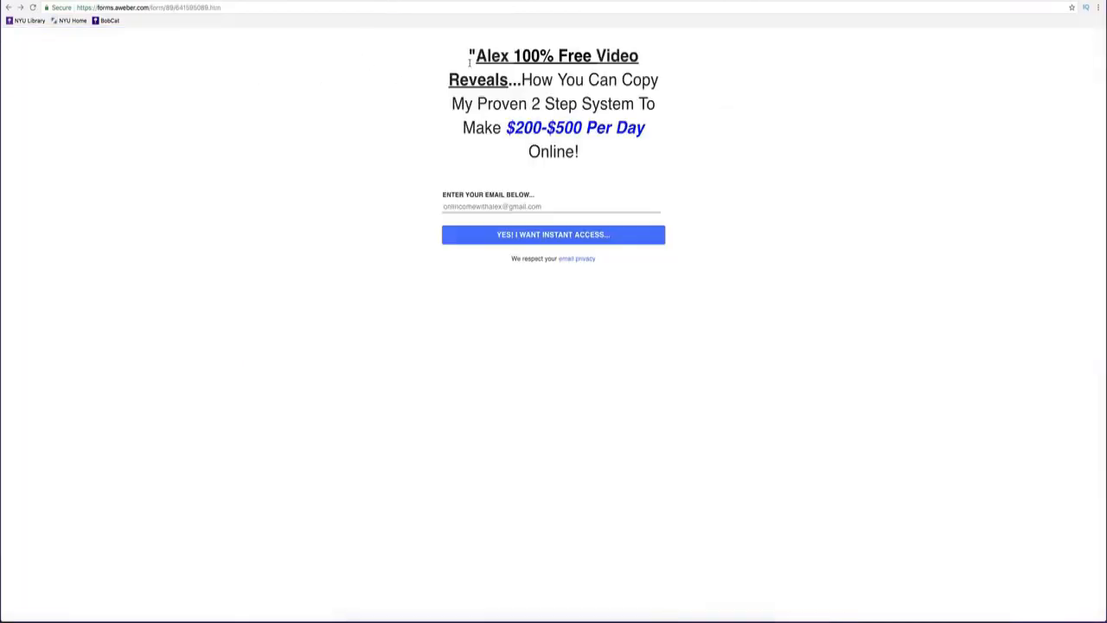
# Submit a test sign-up through the hosted form's email field.
pyautogui.moveTo(475, 57); pyautogui.dragTo(651, 81)
pyautogui.tripleClick(546, 206)
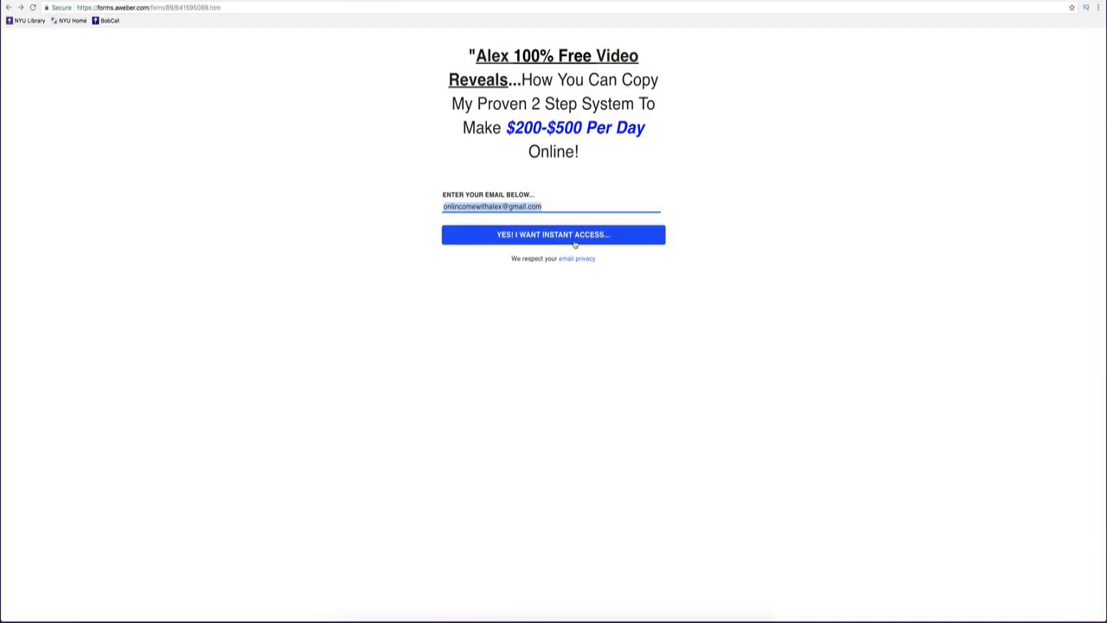
pyautogui.click(575, 243)
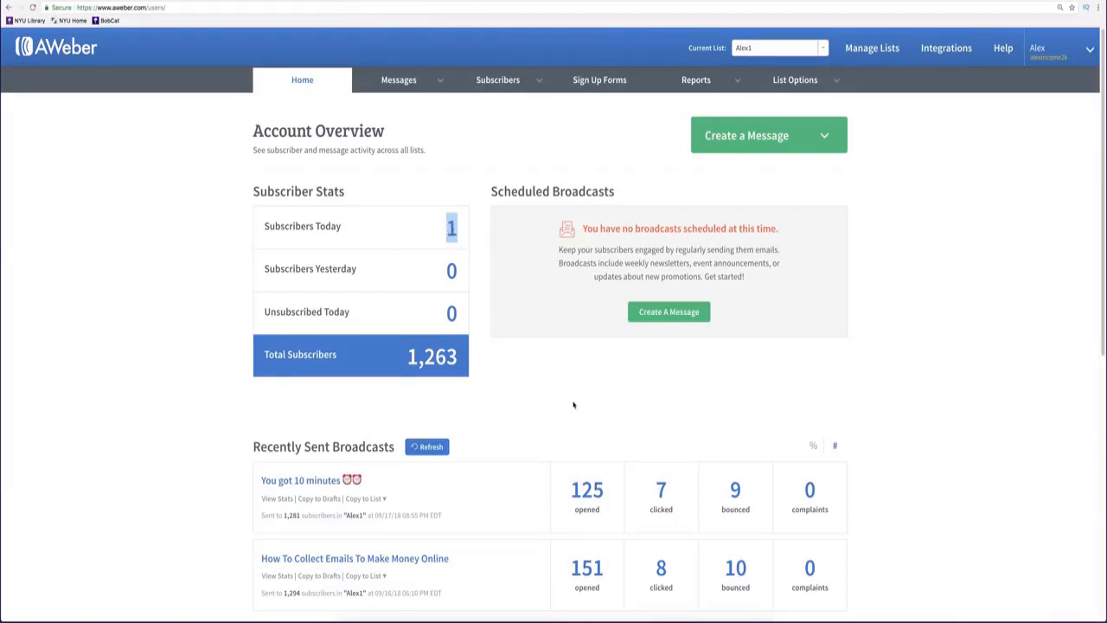
# Review the dashboard subscriber stats, then open the Sign Up Forms list.
pyautogui.scroll(-5, 574, 404)
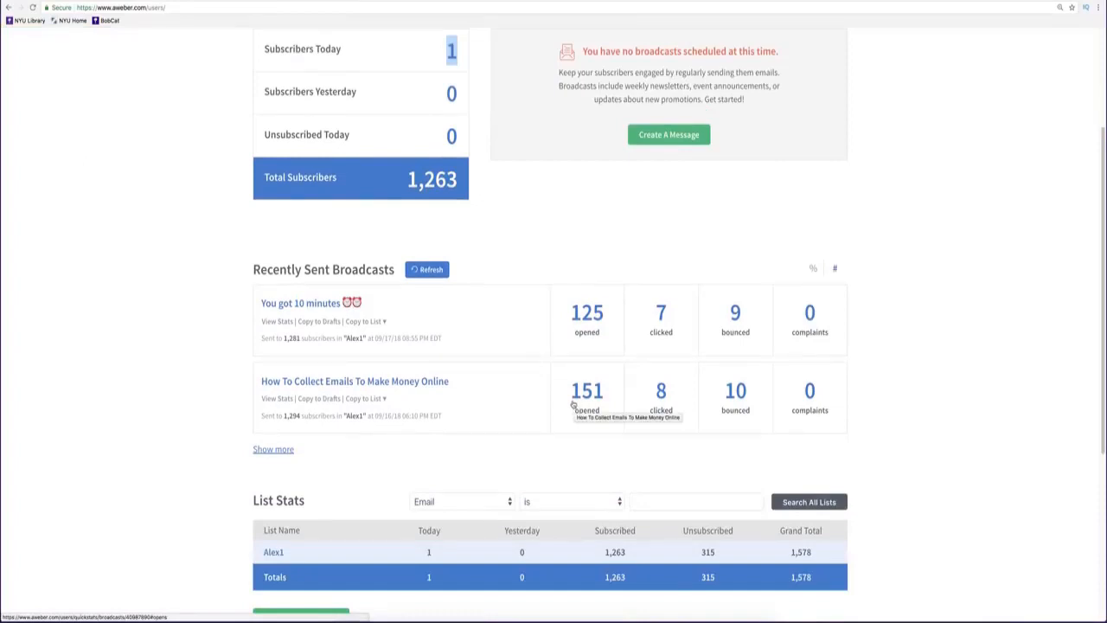
pyautogui.scroll(5, 549, 440)
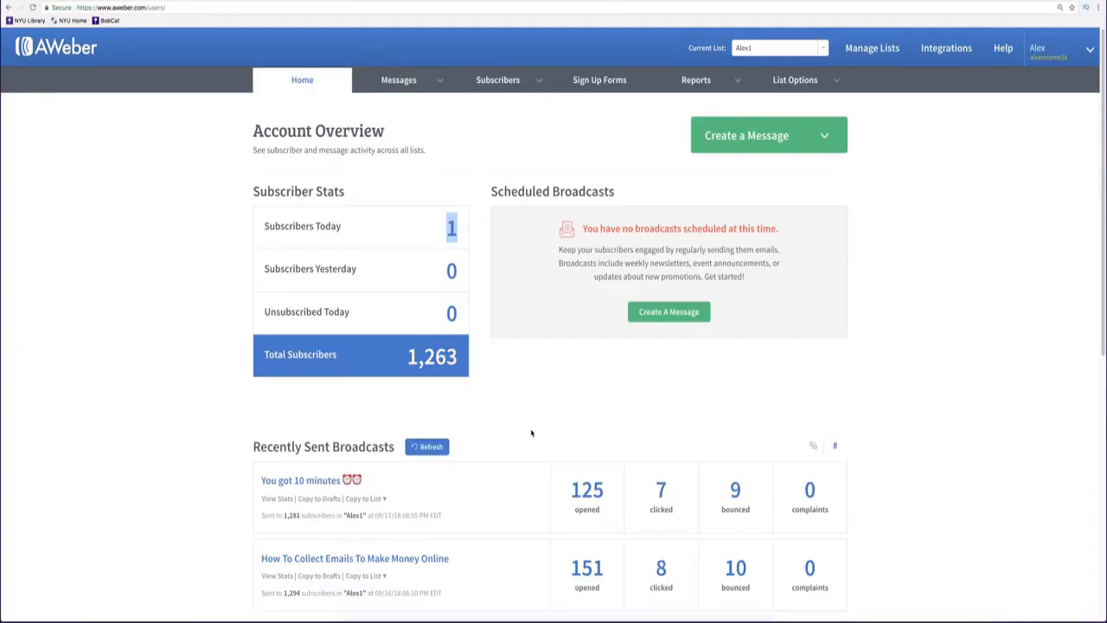
pyautogui.click(475, 212)
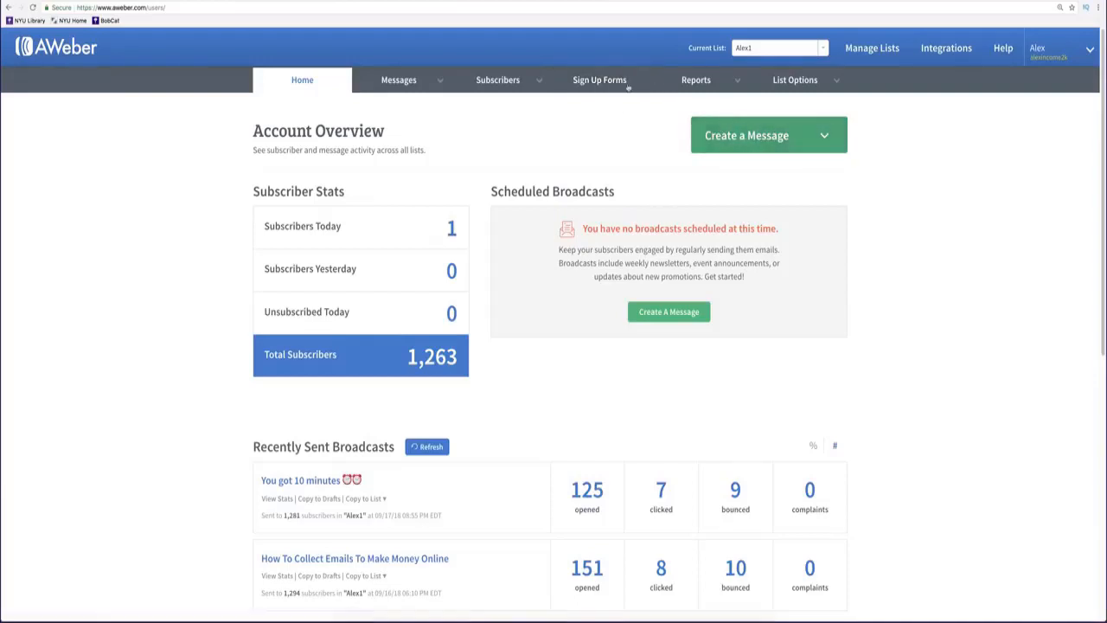
pyautogui.click(587, 80)
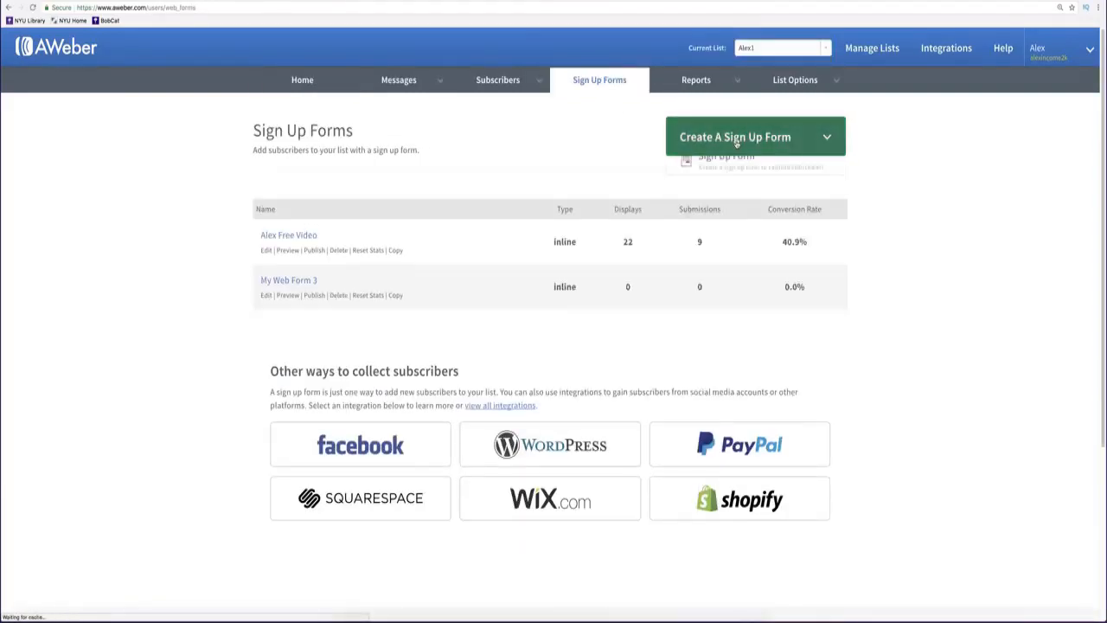
# Create a standard sign-up form on the Bright template and continue to My Web Form 4's settings.
pyautogui.click(736, 145)
pyautogui.click(733, 164)
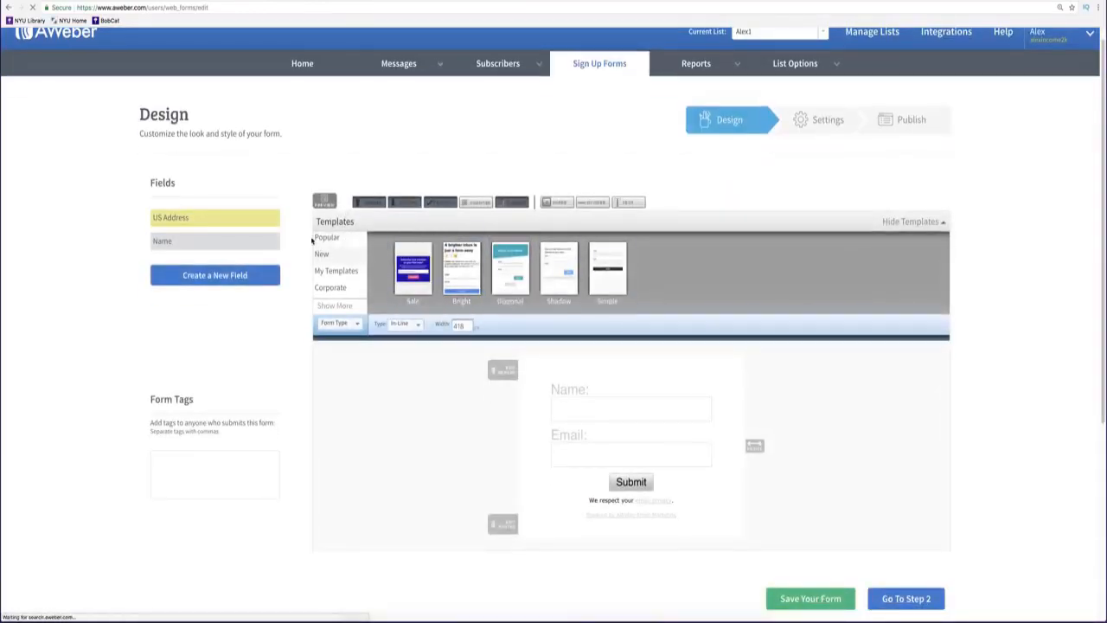
pyautogui.click(455, 261)
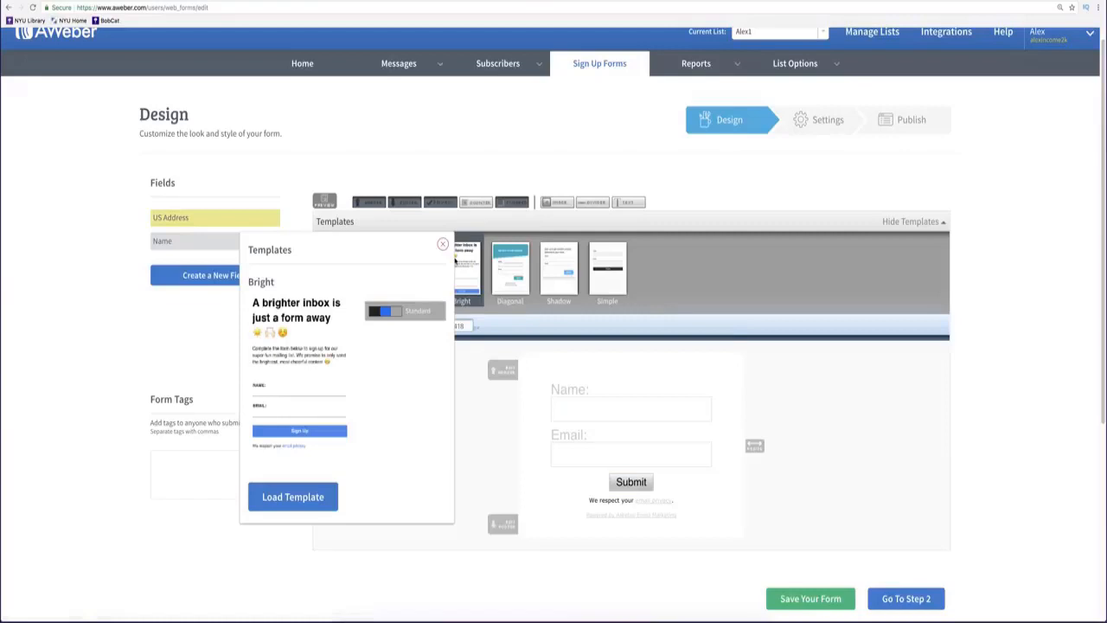
pyautogui.click(312, 500)
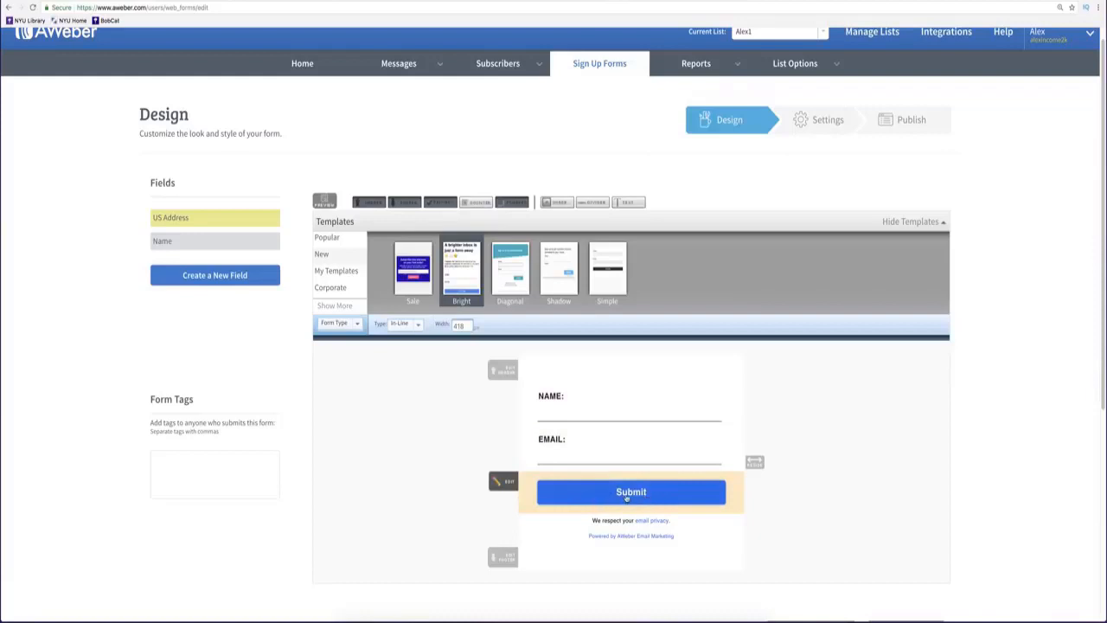
pyautogui.scroll(-5, 690, 492)
pyautogui.click(905, 315)
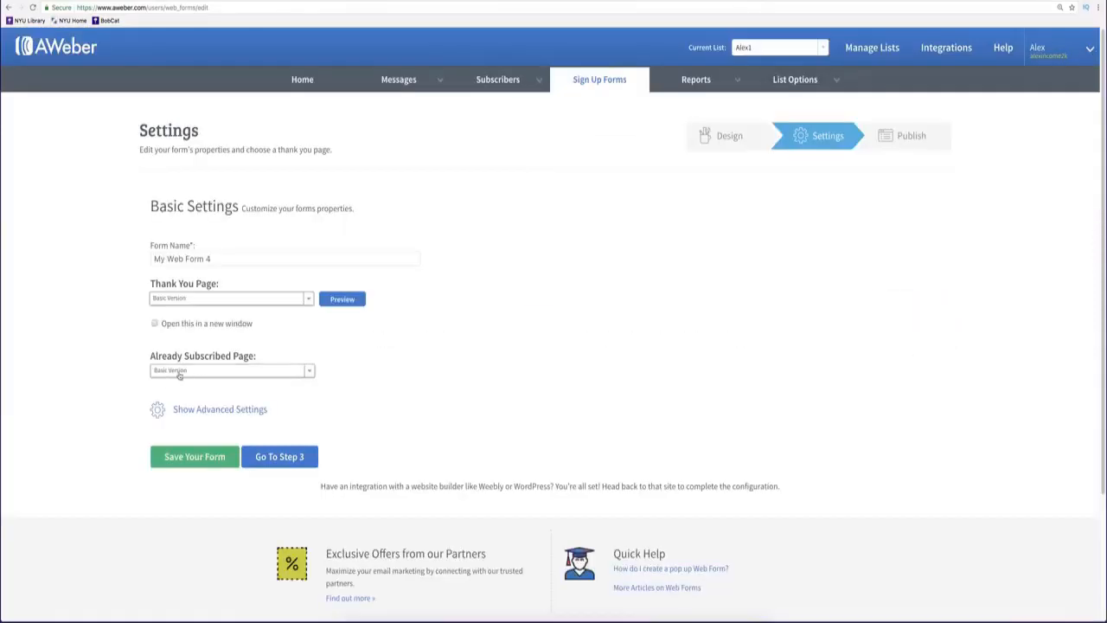
# Set My Web Form 4's thank-you page to Custom Page with an empty URL, then return Home.
pyautogui.click(180, 301)
pyautogui.click(186, 324)
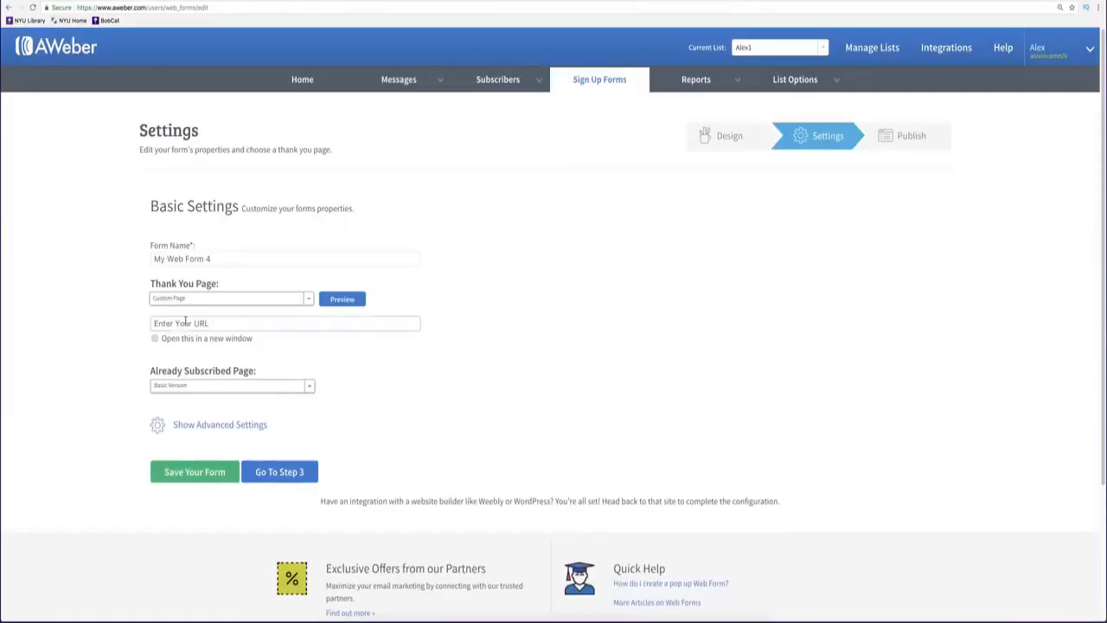
pyautogui.click(217, 323)
pyautogui.click(292, 476)
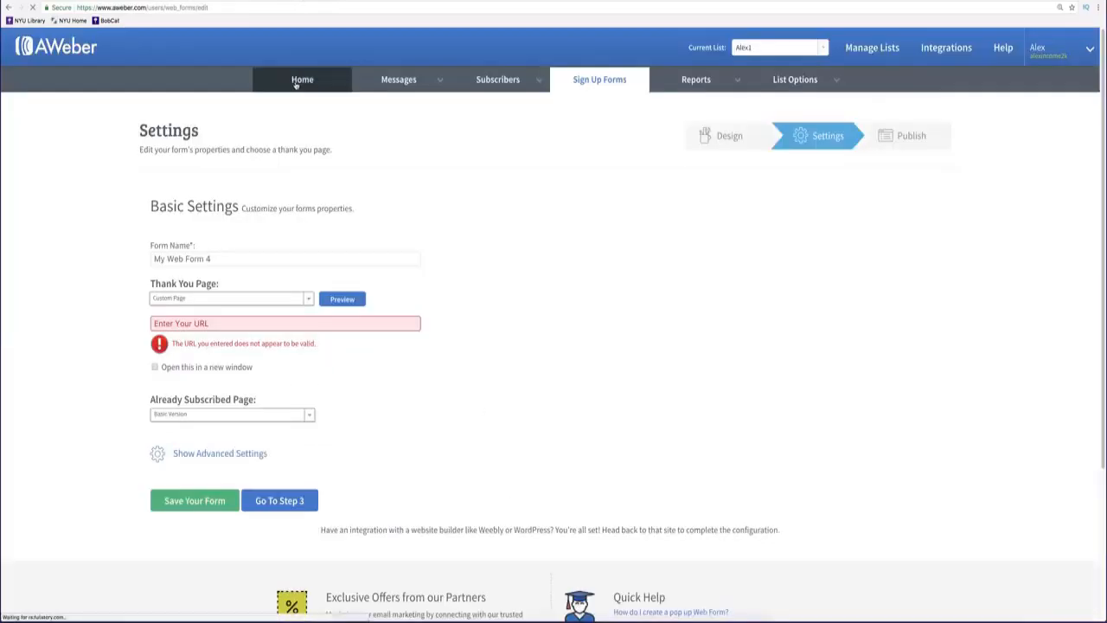
pyautogui.click(302, 80)
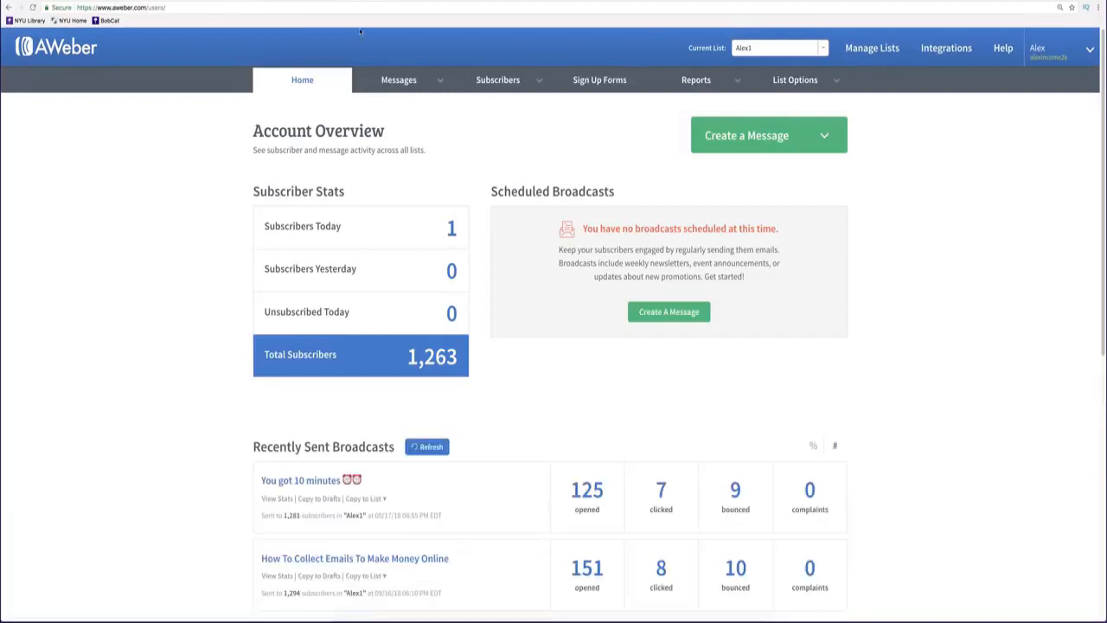